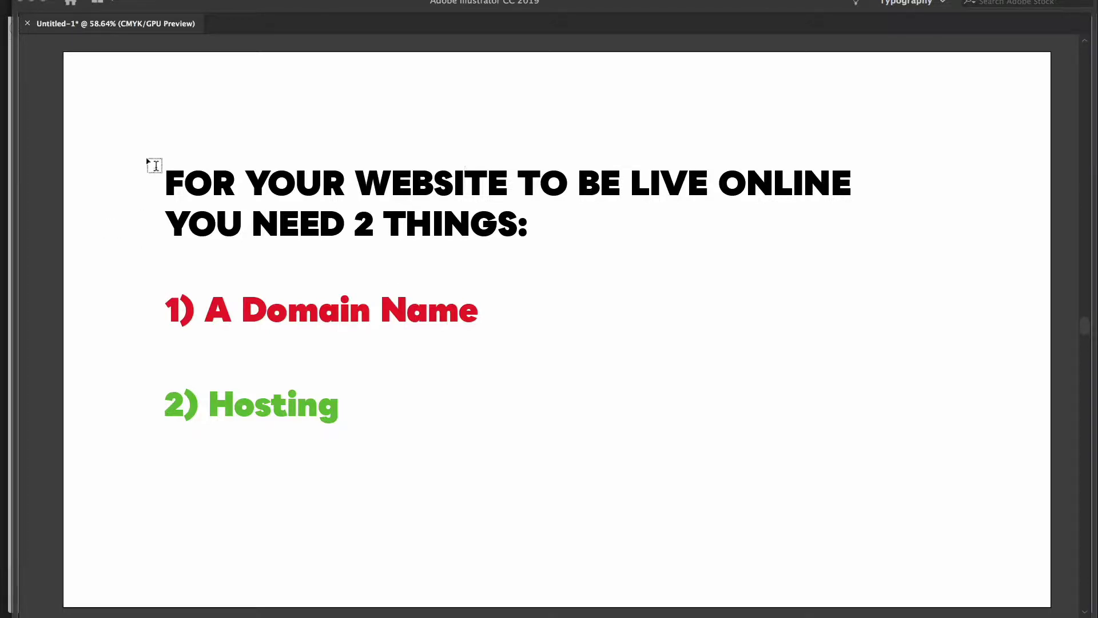
# Exit text editing and deselect the 'you need 2 things' heading on the slide.
pyautogui.press('Escape')
pyautogui.click(50, 108)
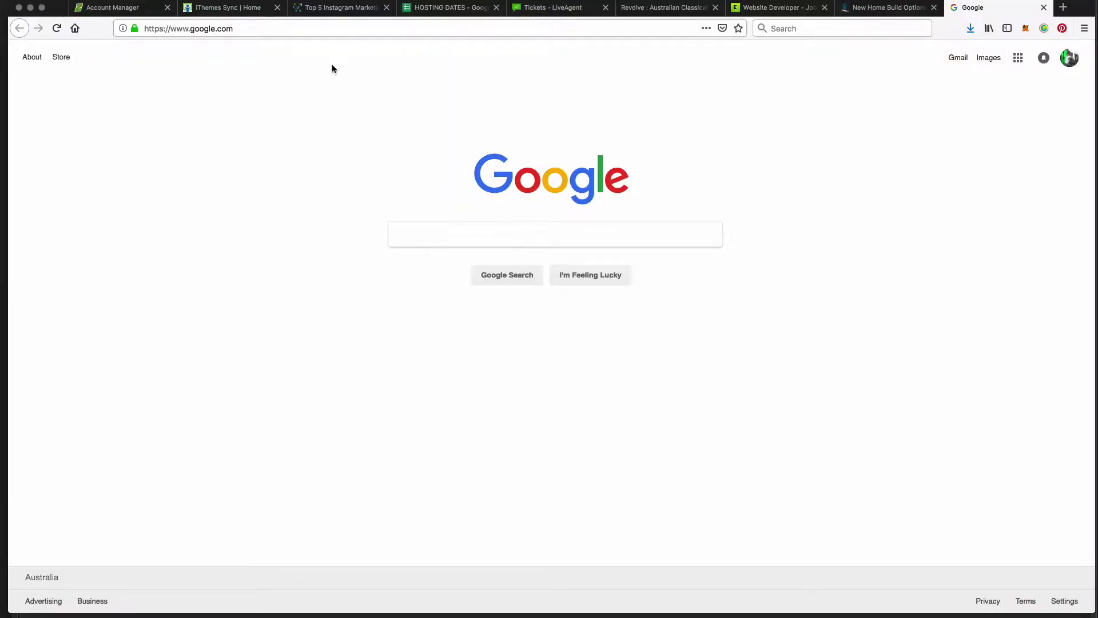
# Load foxiewebdesign.com and open its Hosting page to view the three hosting plans.
pyautogui.click(291, 33)
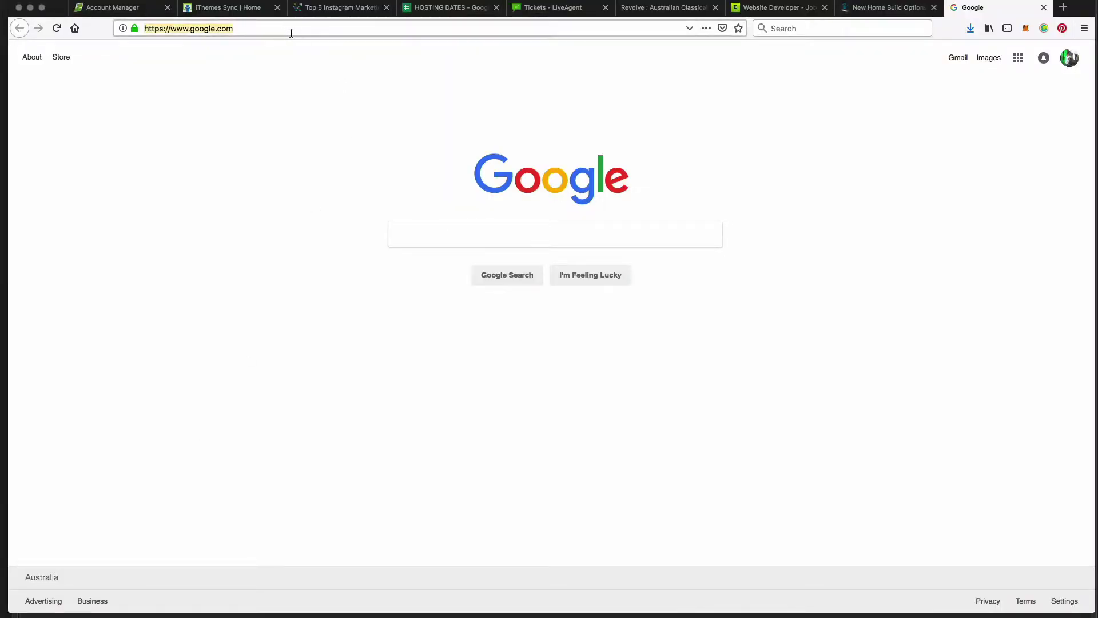
pyautogui.write('foxiewebdesign.com/')
pyautogui.press('Return')
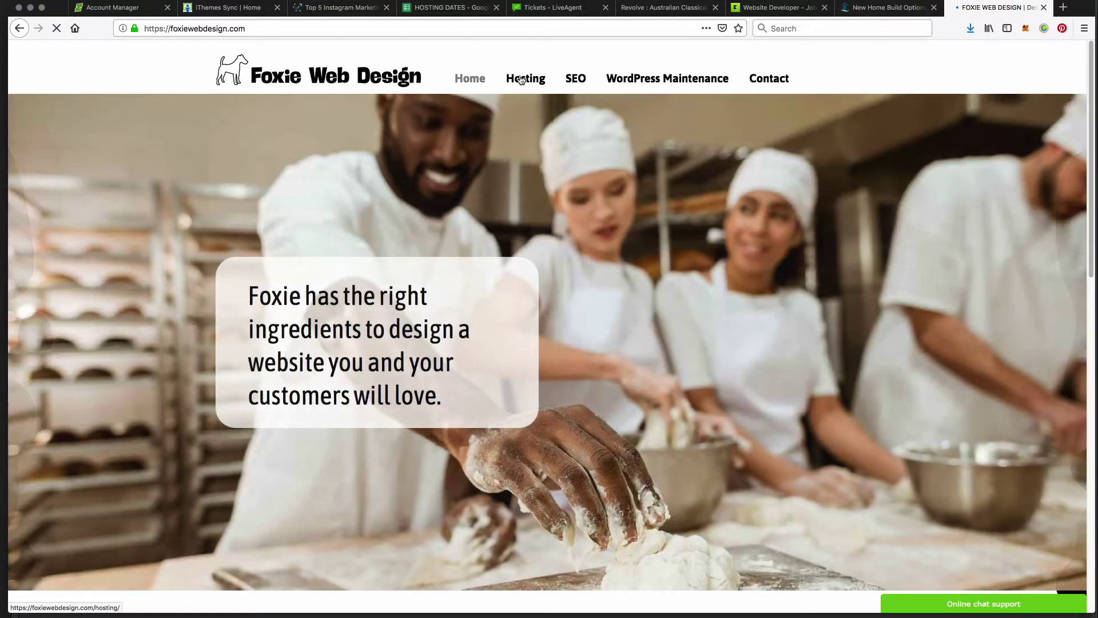
pyautogui.click(525, 78)
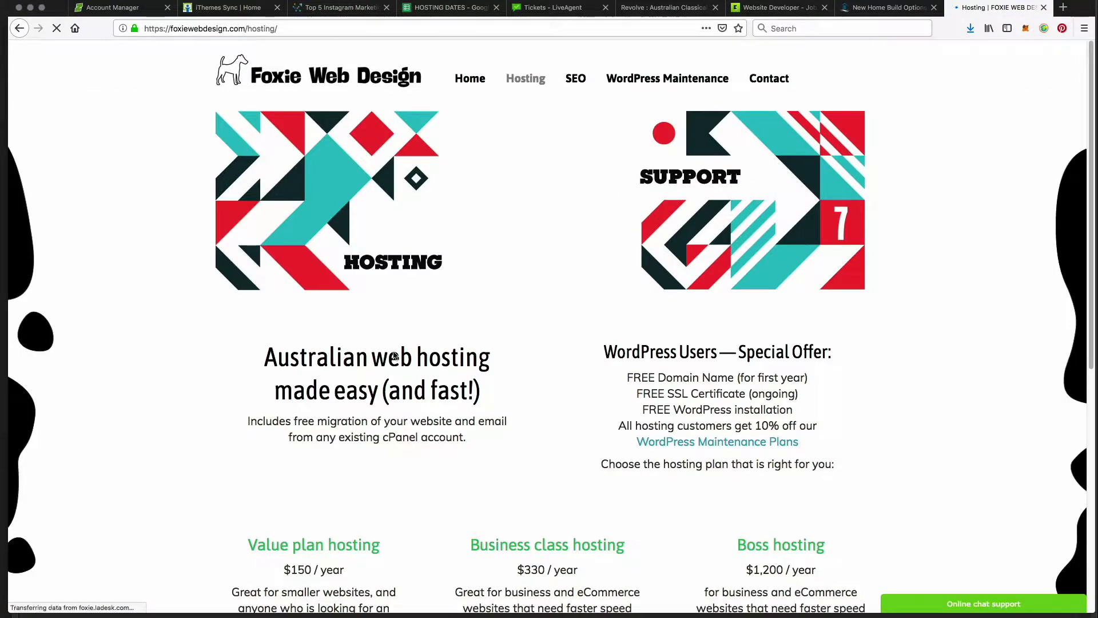
pyautogui.scroll(-3, 561, 390)
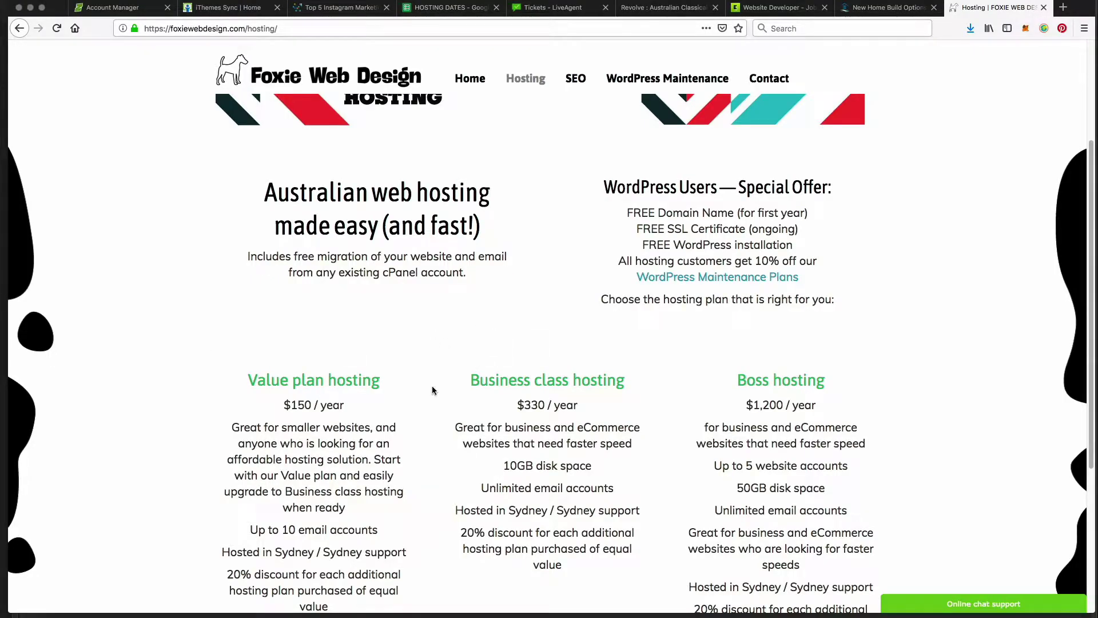
pyautogui.scroll(2, 368, 365)
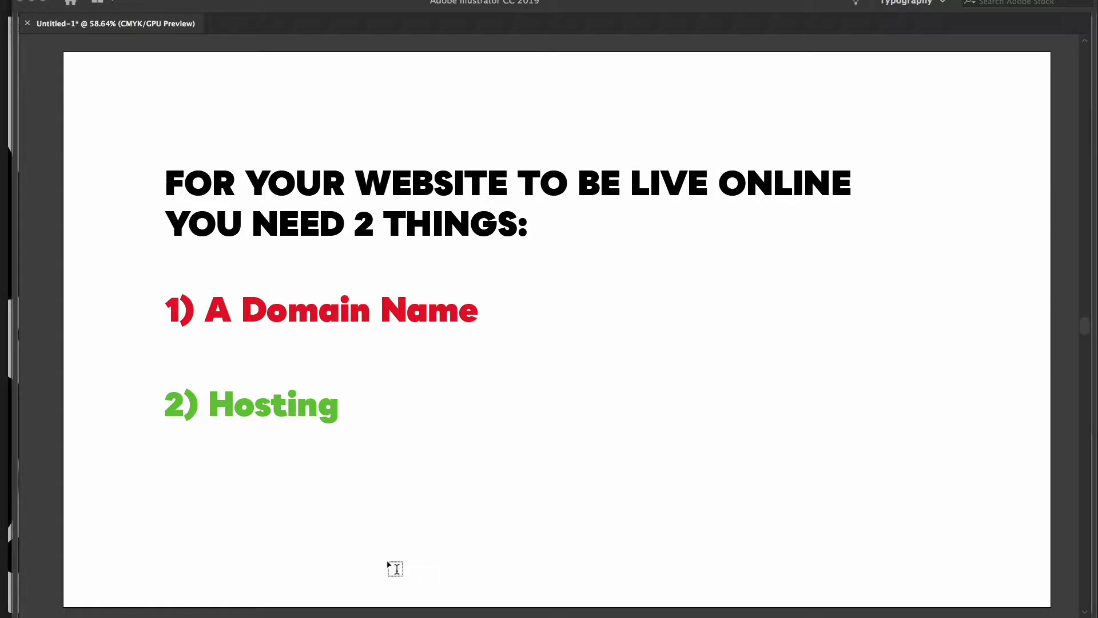
pyautogui.tripleClick(291, 311)
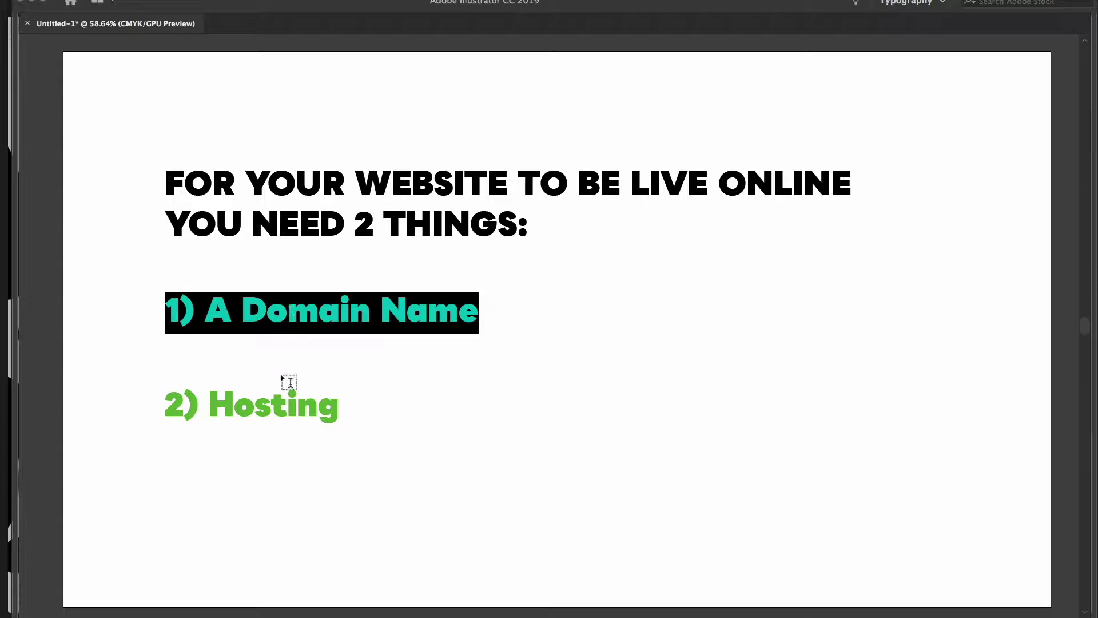
pyautogui.click(273, 457)
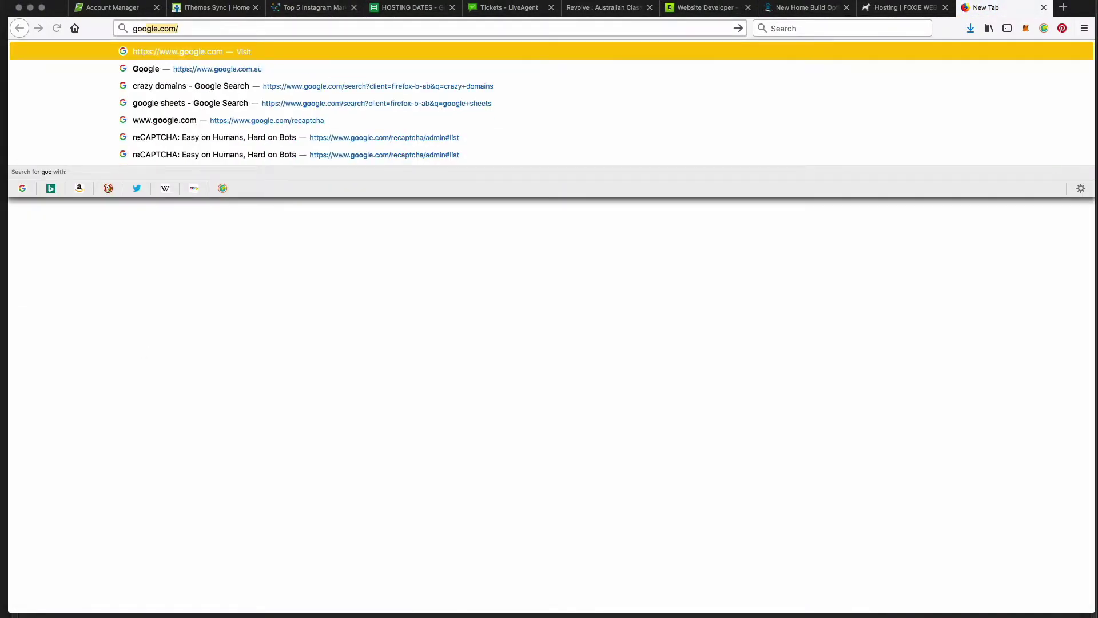
# Load google.com in the new tab and highlight the www and google.com parts of its address.
pyautogui.press('Return')
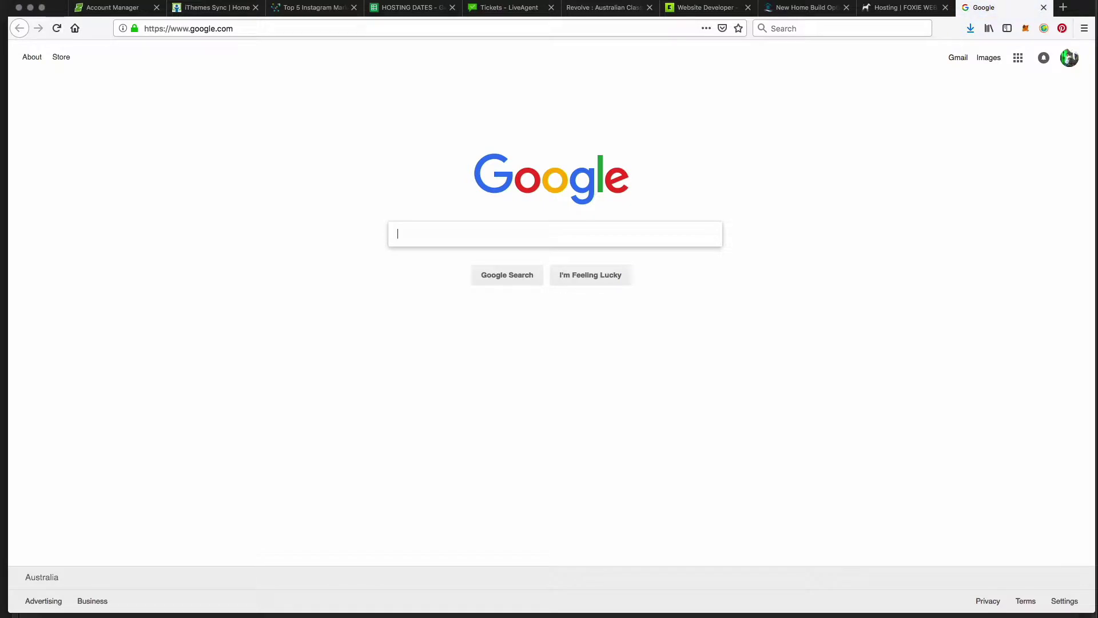
pyautogui.click(209, 28)
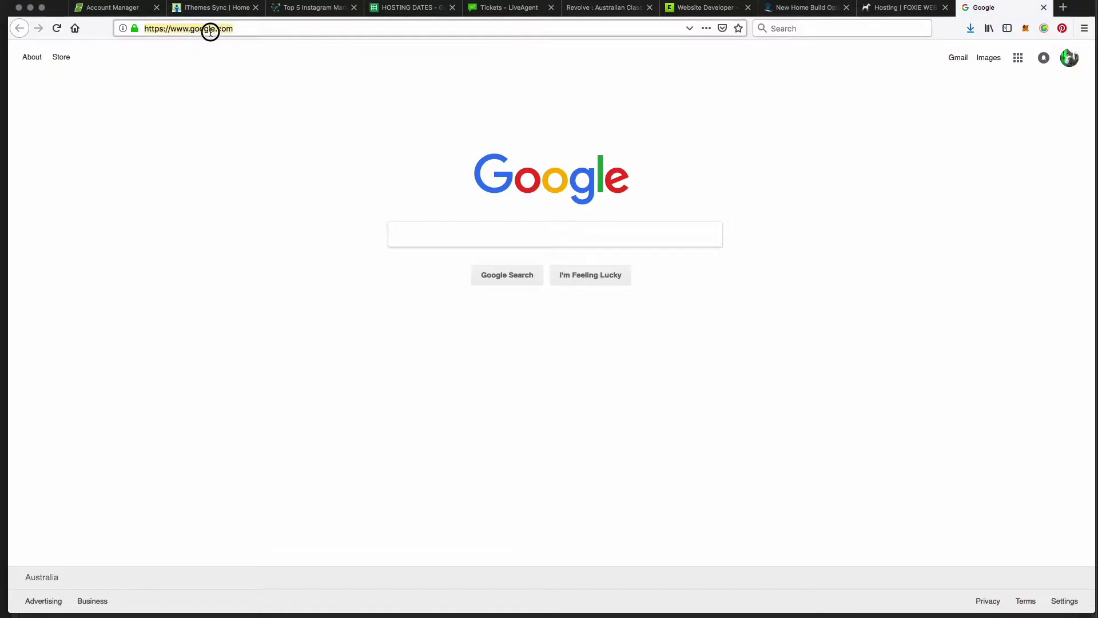
pyautogui.press('Return')
pyautogui.moveTo(170, 29); pyautogui.dragTo(262, 29)
pyautogui.click(208, 28)
pyautogui.moveTo(208, 28); pyautogui.dragTo(247, 32)
pyautogui.doubleClick(170, 32)
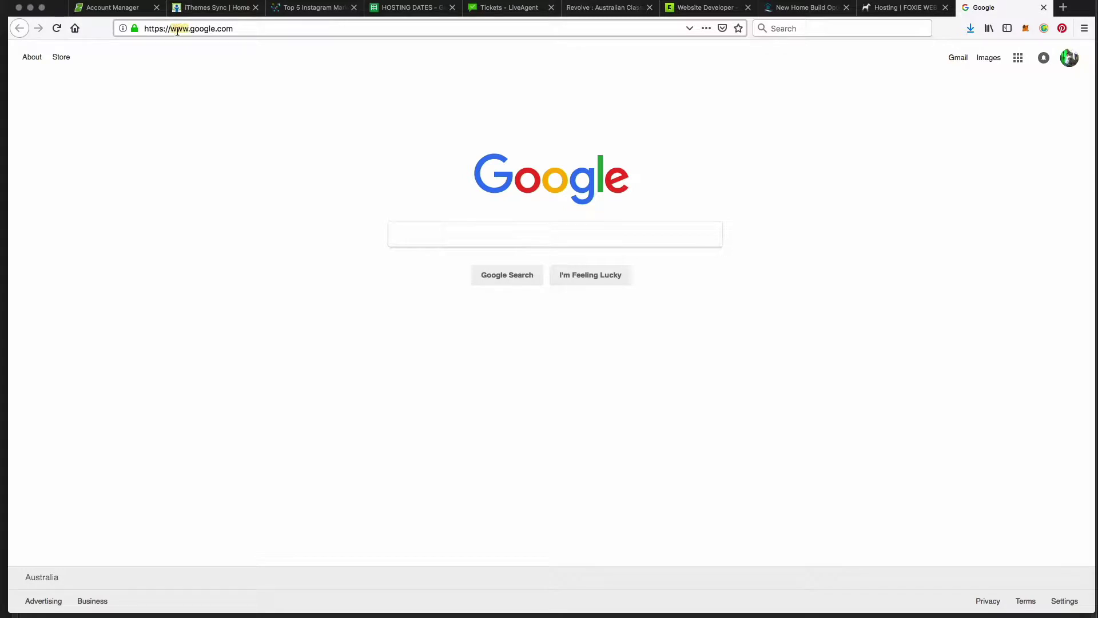
# Change the address from https to http and reload, ending back on https.
pyautogui.doubleClick(152, 29)
pyautogui.write('http')
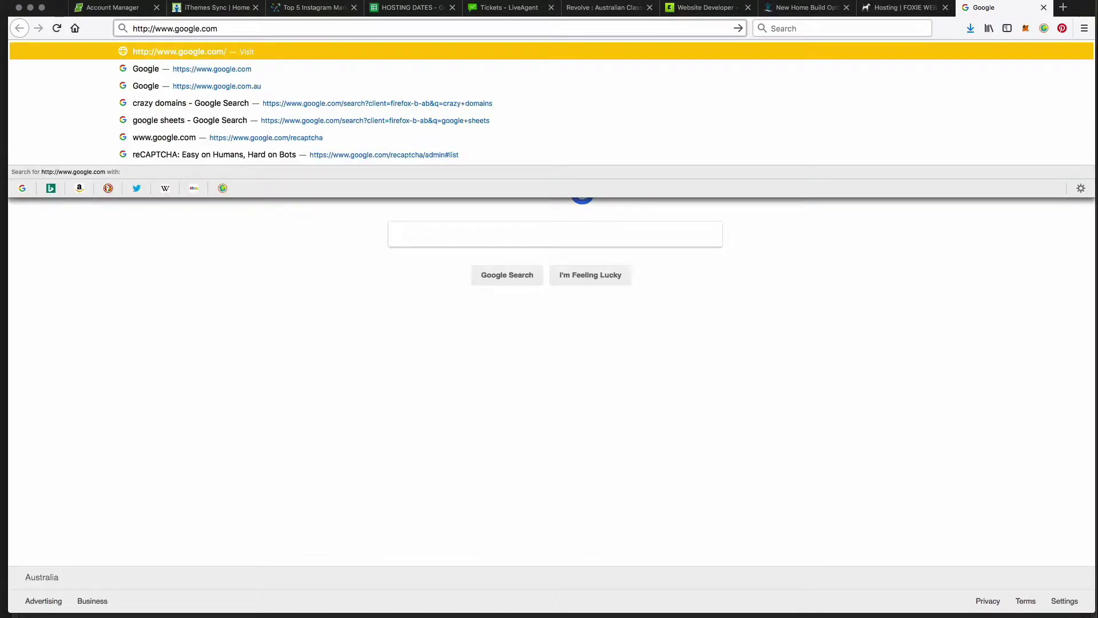
pyautogui.write(':')
pyautogui.press('Return')
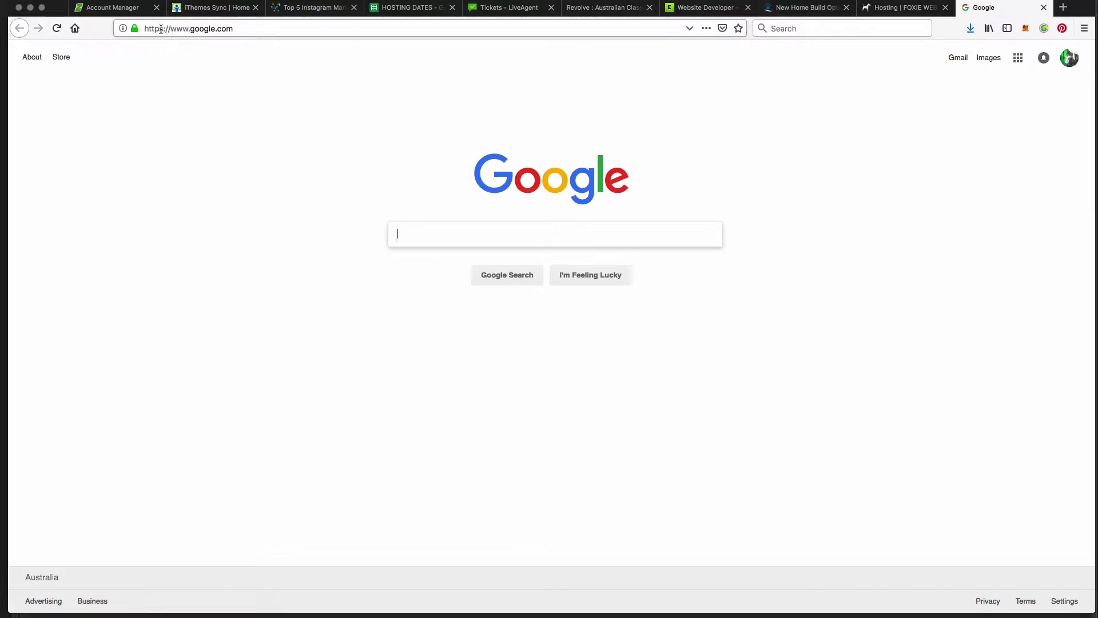
pyautogui.moveTo(136, 30)
# Check Google's secure connection in the Site Information panel, then close it.
pyautogui.click(136, 29)
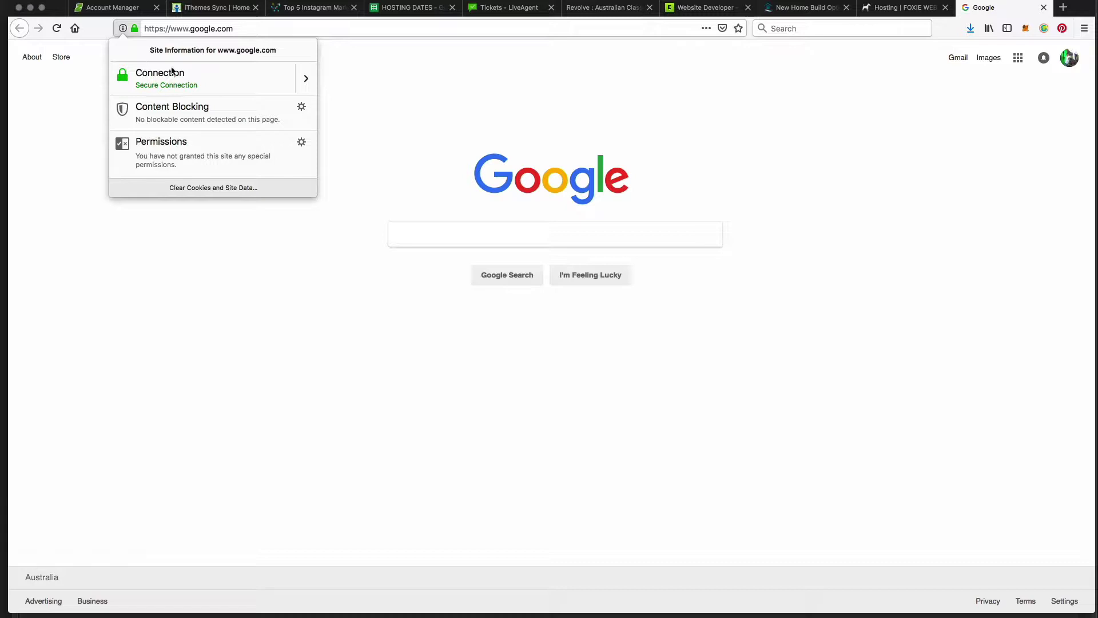
pyautogui.click(365, 68)
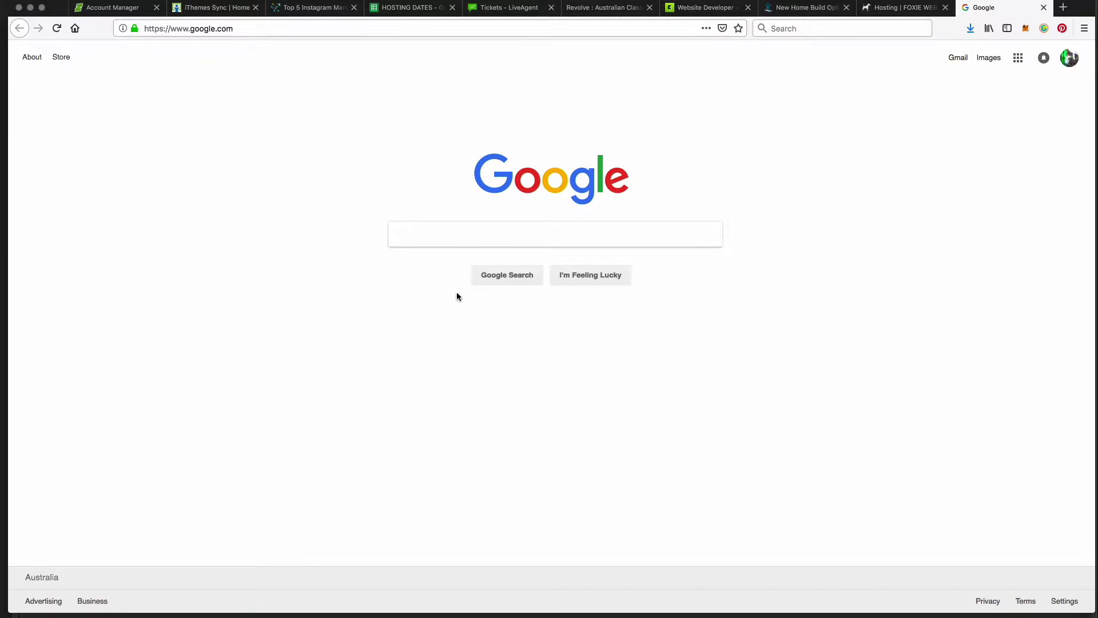
pyautogui.click(473, 226)
# Compare the Google and Foxie tabs, highlighting https, then settle on the Foxie hosting page.
pyautogui.click(901, 7)
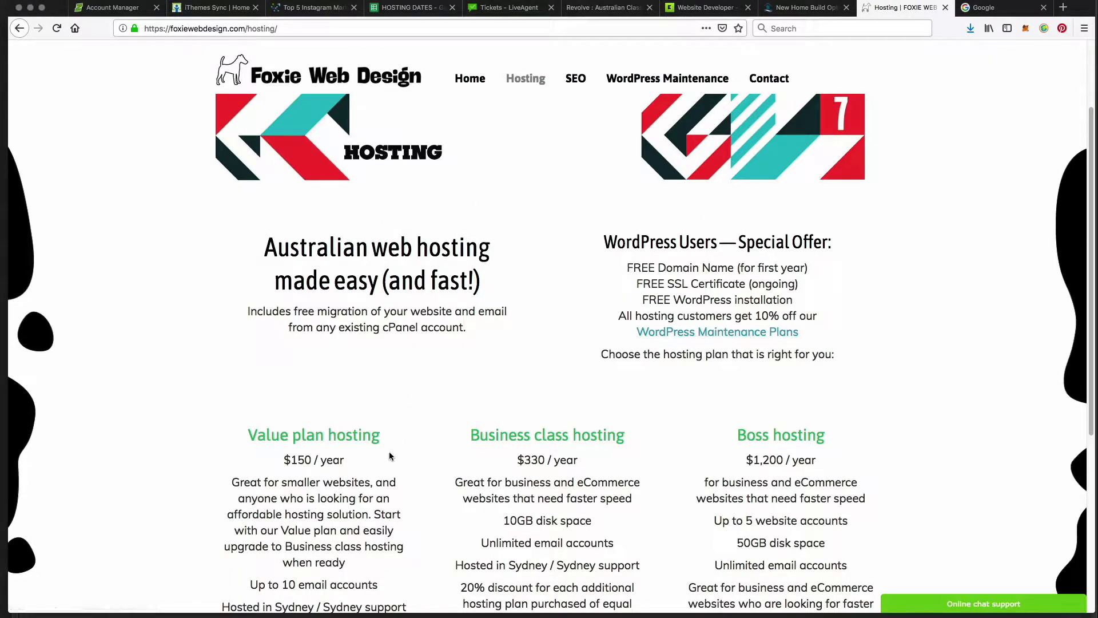
pyautogui.click(984, 7)
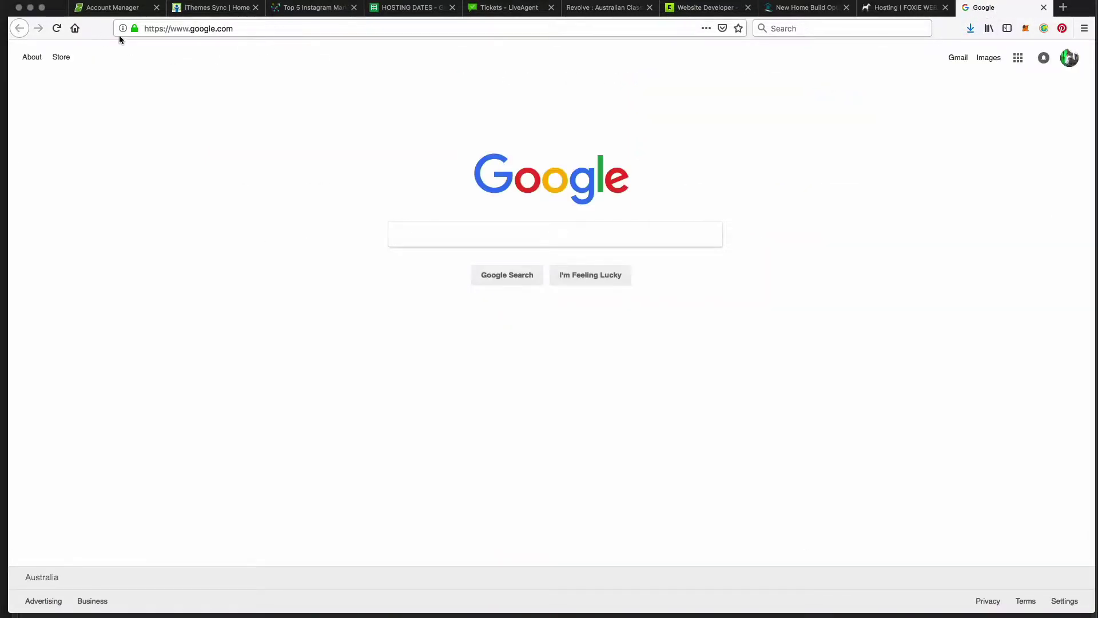
pyautogui.doubleClick(149, 30)
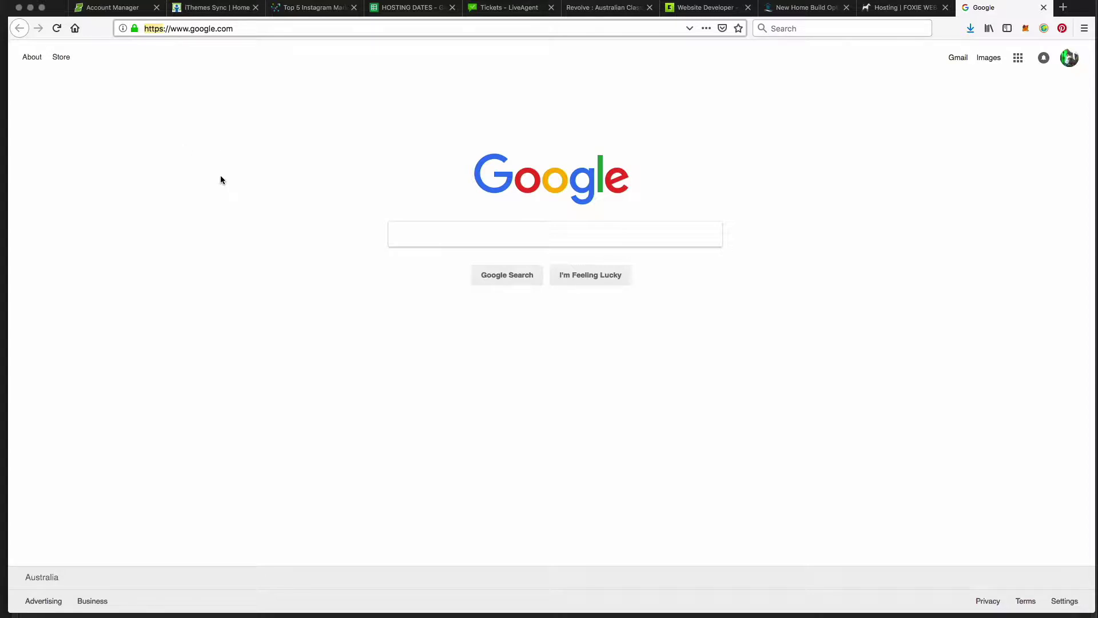
pyautogui.click(441, 231)
pyautogui.click(314, 151)
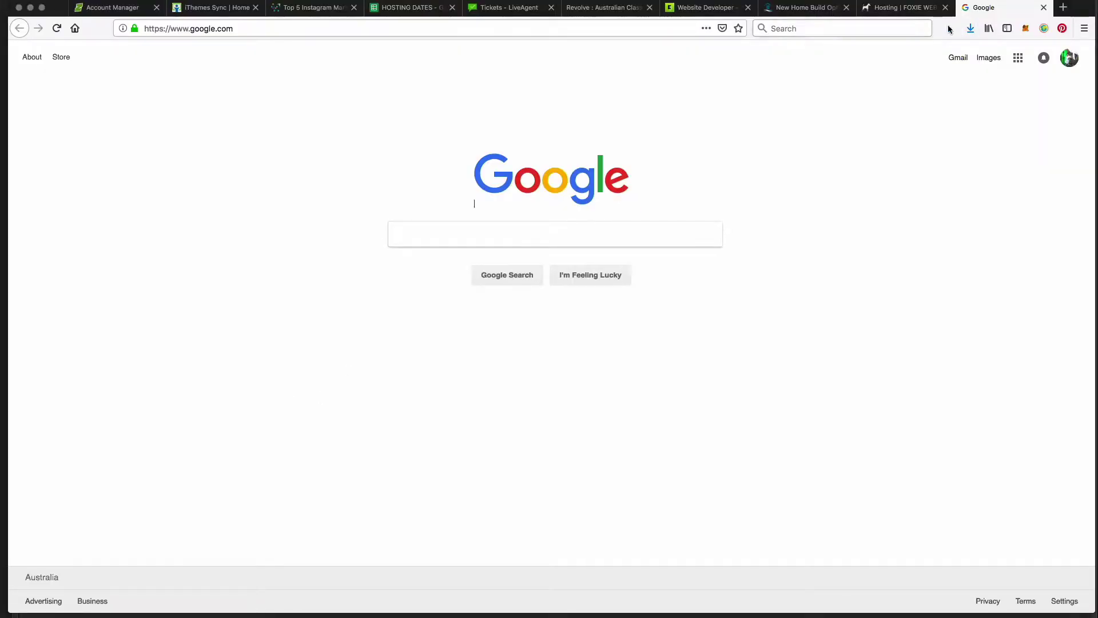
pyautogui.click(914, 8)
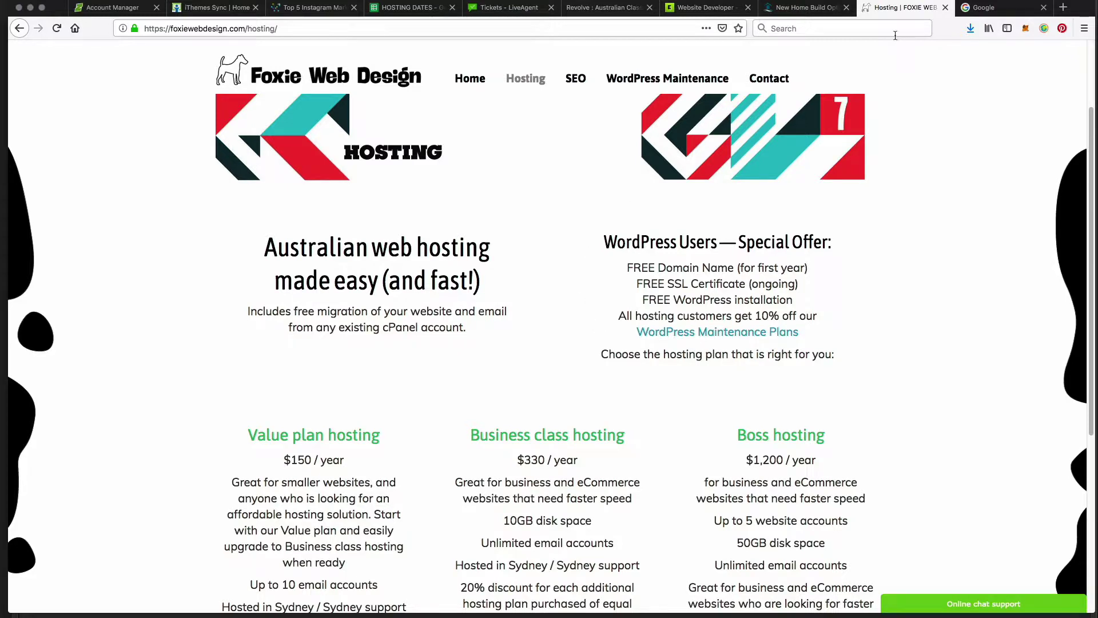
pyautogui.click(982, 7)
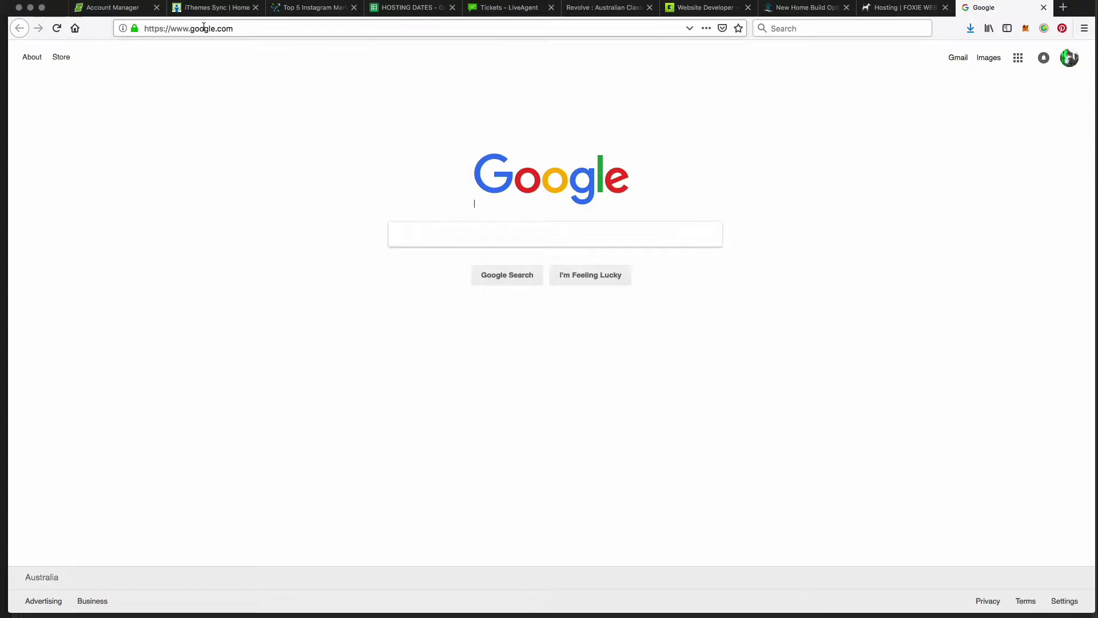
pyautogui.moveTo(191, 28); pyautogui.dragTo(270, 28)
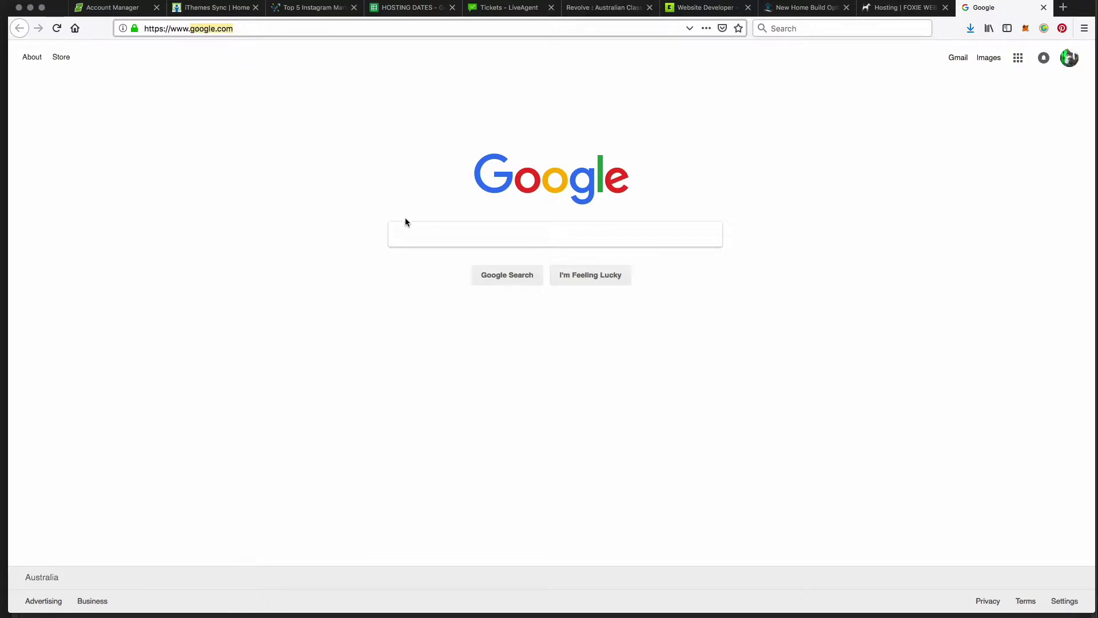
pyautogui.click(429, 235)
pyautogui.click(395, 150)
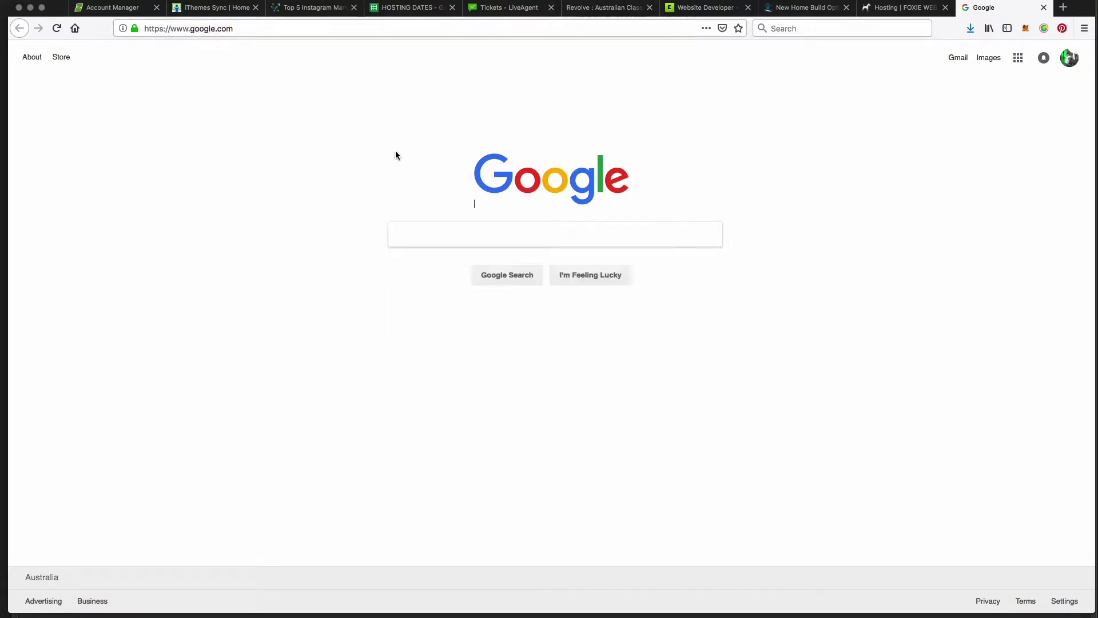
pyautogui.click(432, 229)
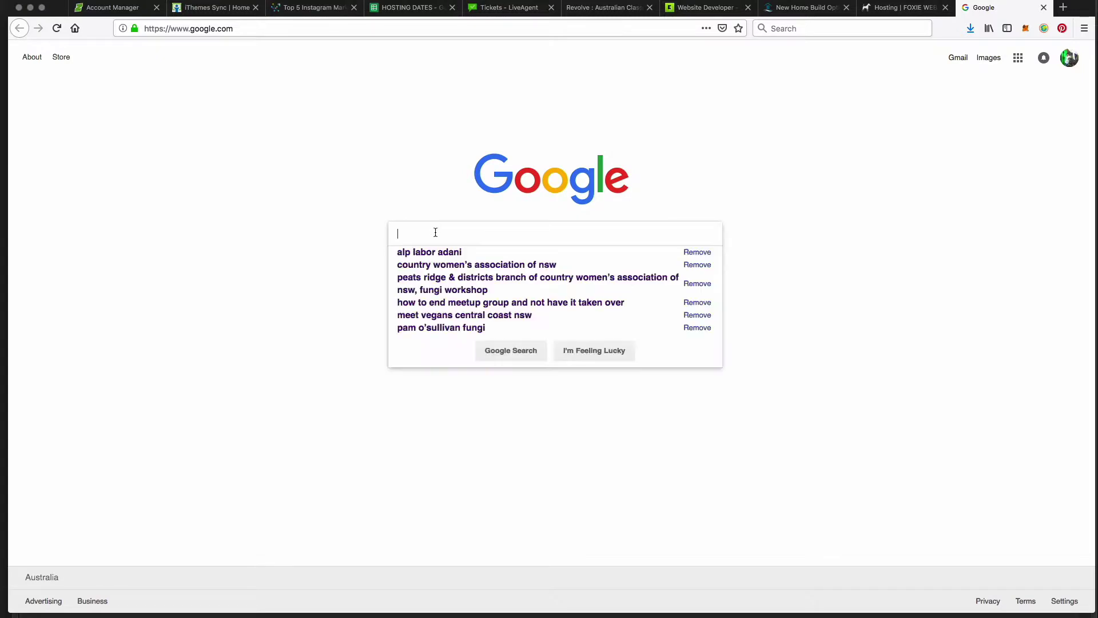
pyautogui.click(264, 25)
pyautogui.click(269, 104)
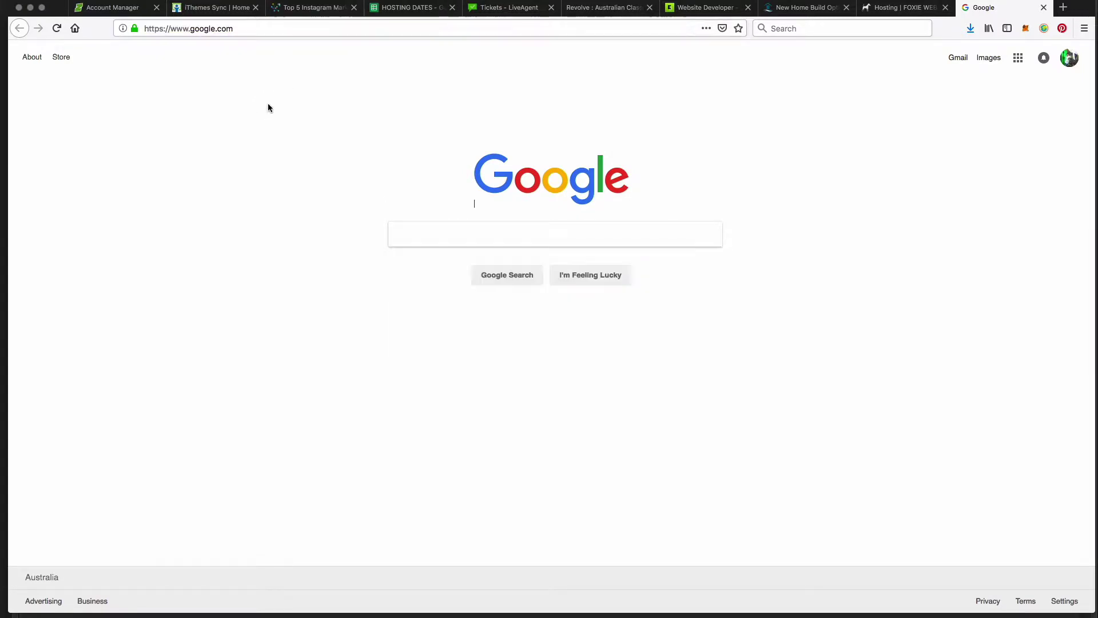
pyautogui.click(242, 28)
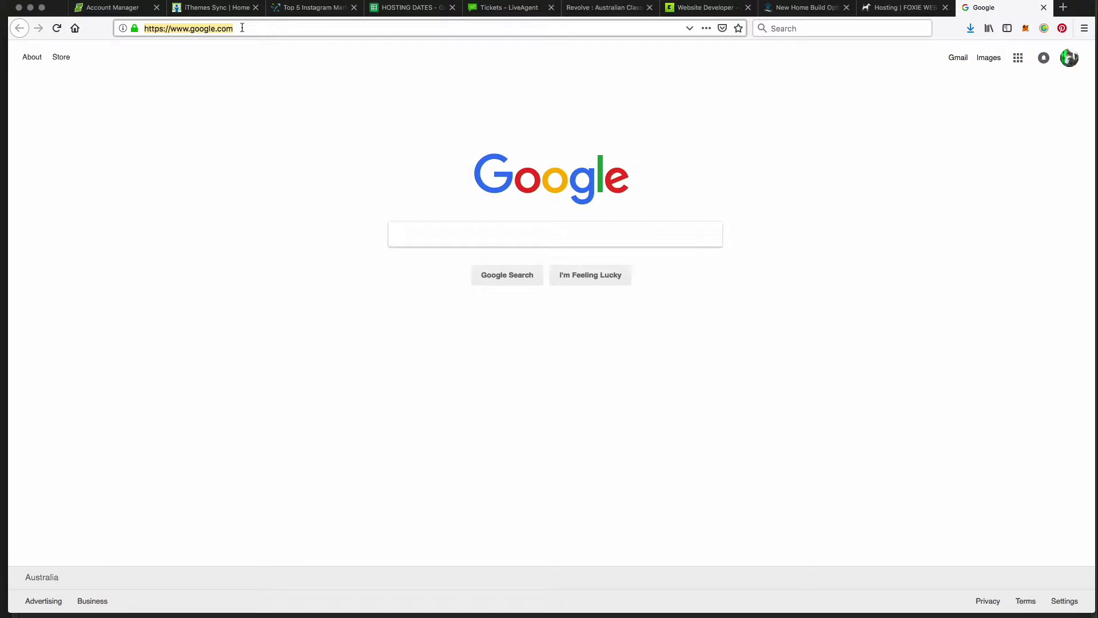
# Go to namecheap.com and close the sign-in panel.
pyautogui.write('namecheap.com/')
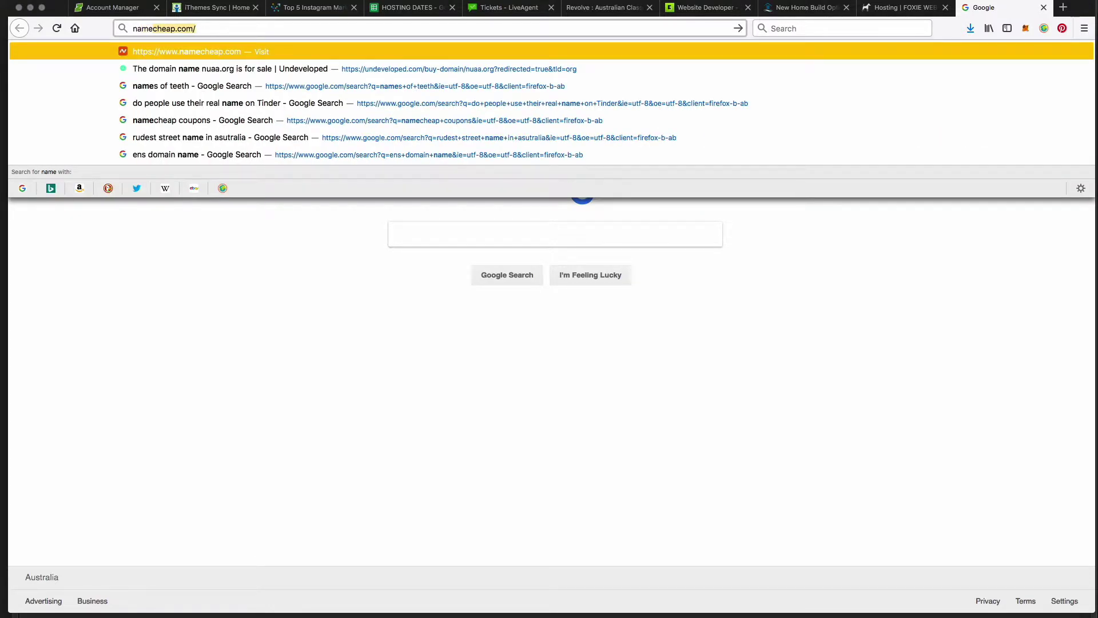
pyautogui.press('Return')
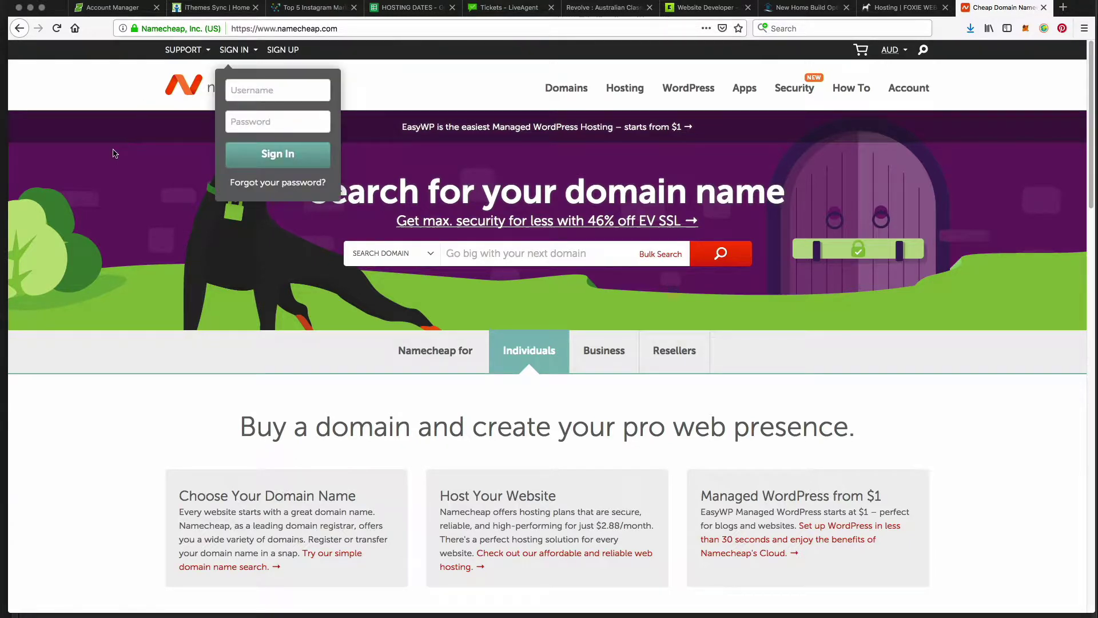
pyautogui.click(100, 438)
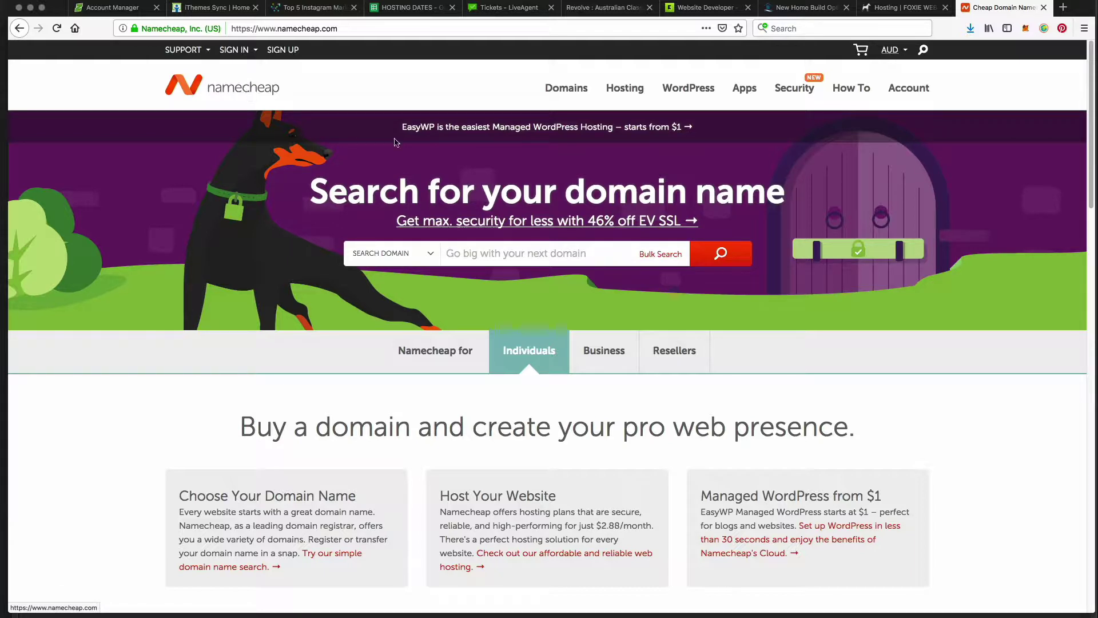
# Enter fixmydoggomate.com in the homepage domain search box.
pyautogui.click(491, 259)
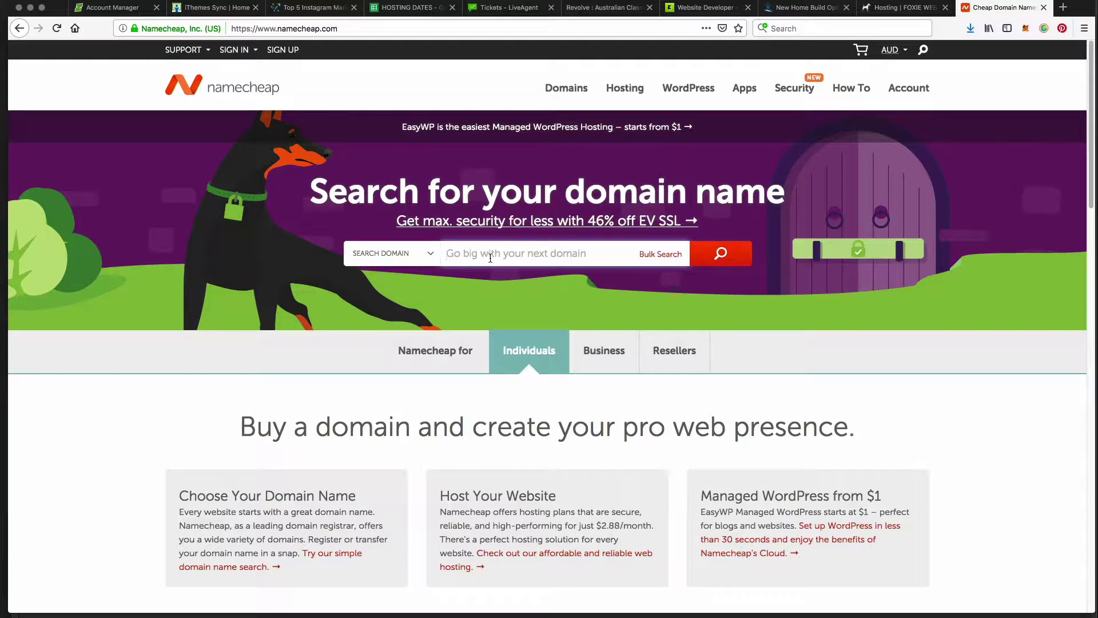
pyautogui.write('fi')
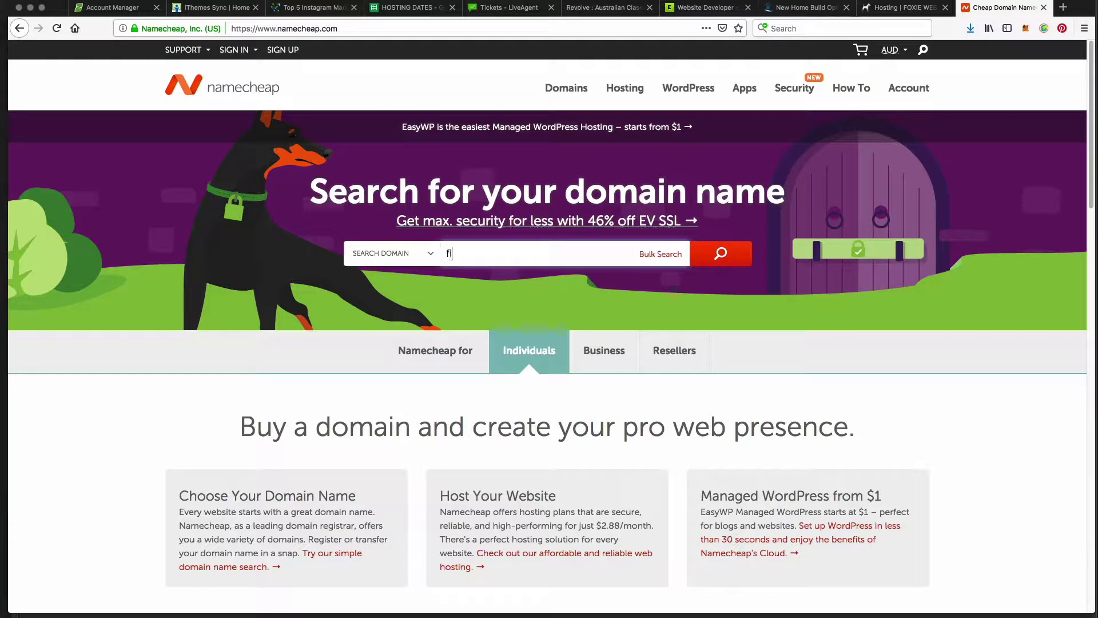
pyautogui.write('xmydoog')
pyautogui.press('BackSpace')
pyautogui.press('BackSpace')
pyautogui.write('goo')
pyautogui.press('BackSpace')
pyautogui.write('gomate.com')
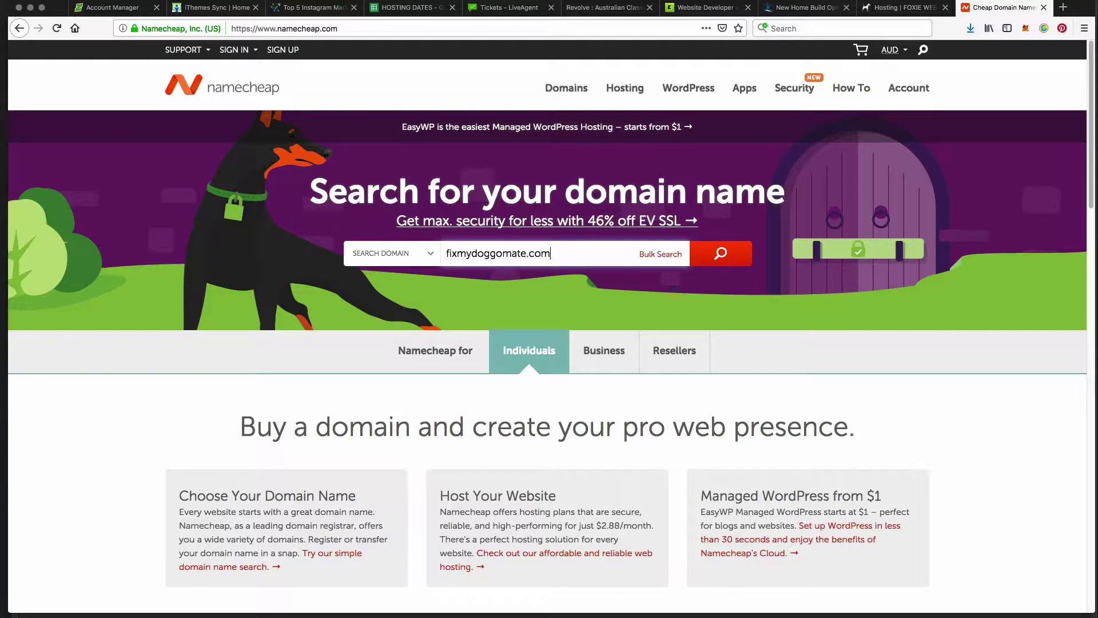
# Search fixmydoggomate.com, highlighting its A$12.34/yr availability, and scroll through alternative extension prices.
pyautogui.press('Return')
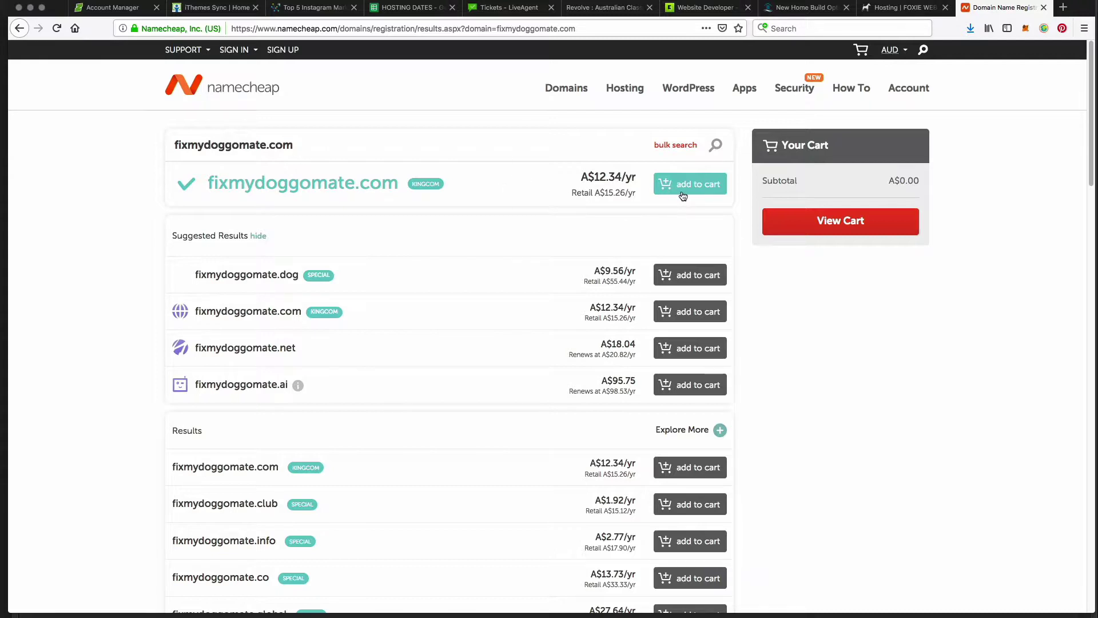
pyautogui.doubleClick(229, 182)
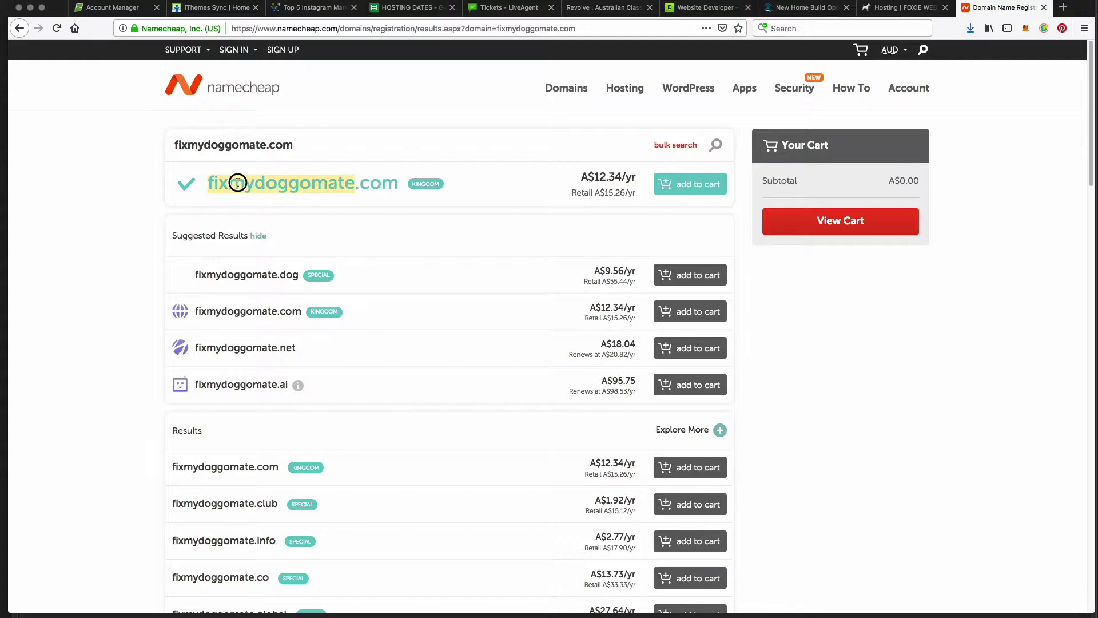
pyautogui.moveTo(314, 188); pyautogui.dragTo(380, 185)
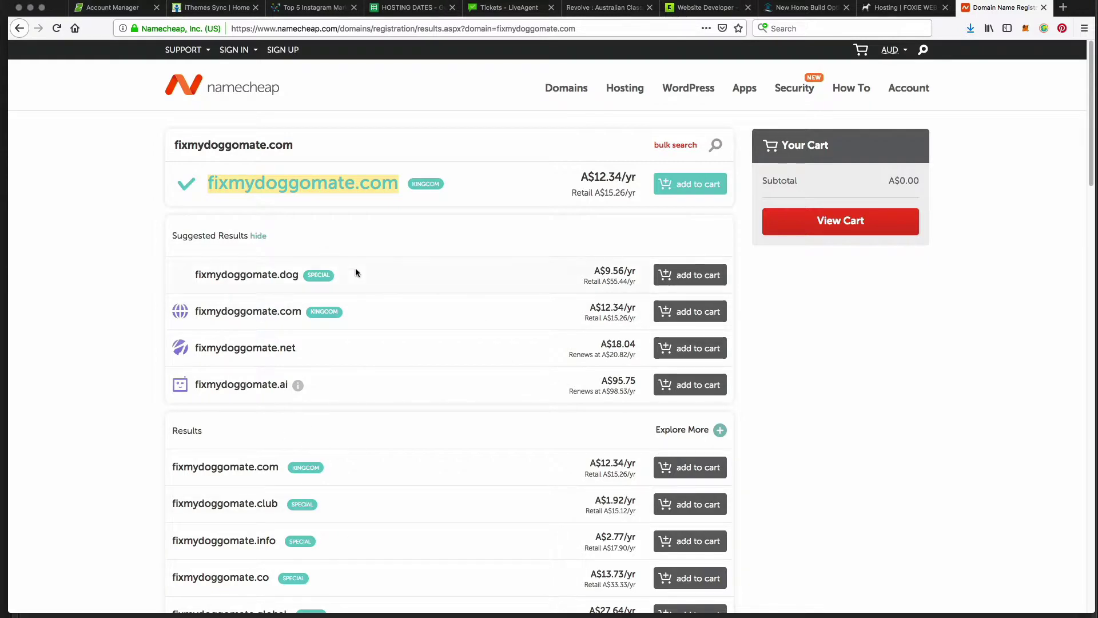
pyautogui.scroll(-2, 351, 273)
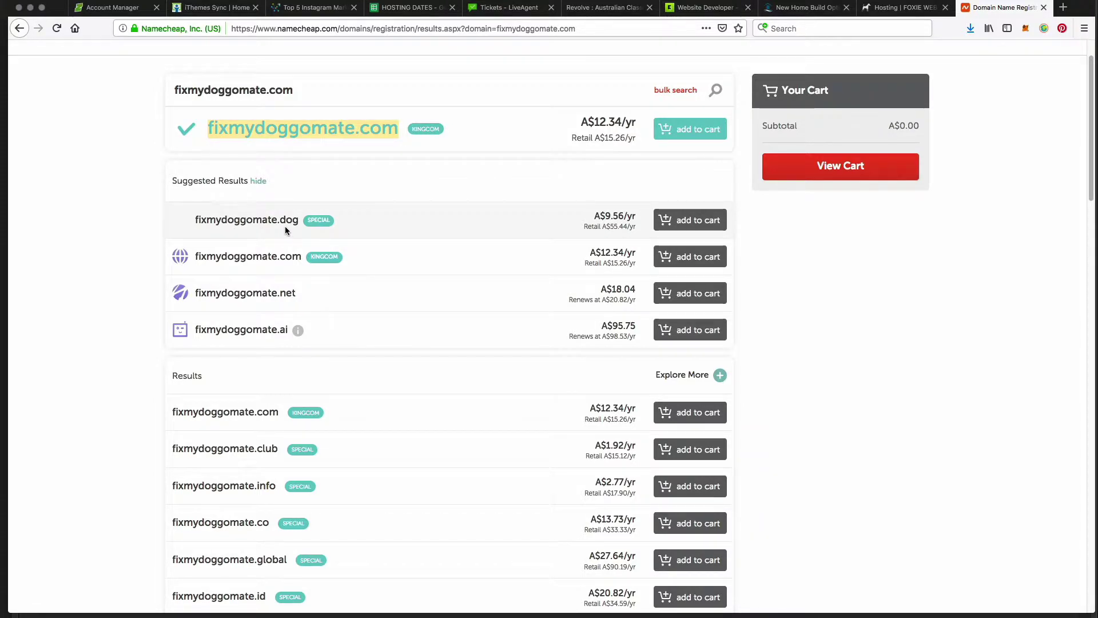
pyautogui.scroll(-1, 324, 387)
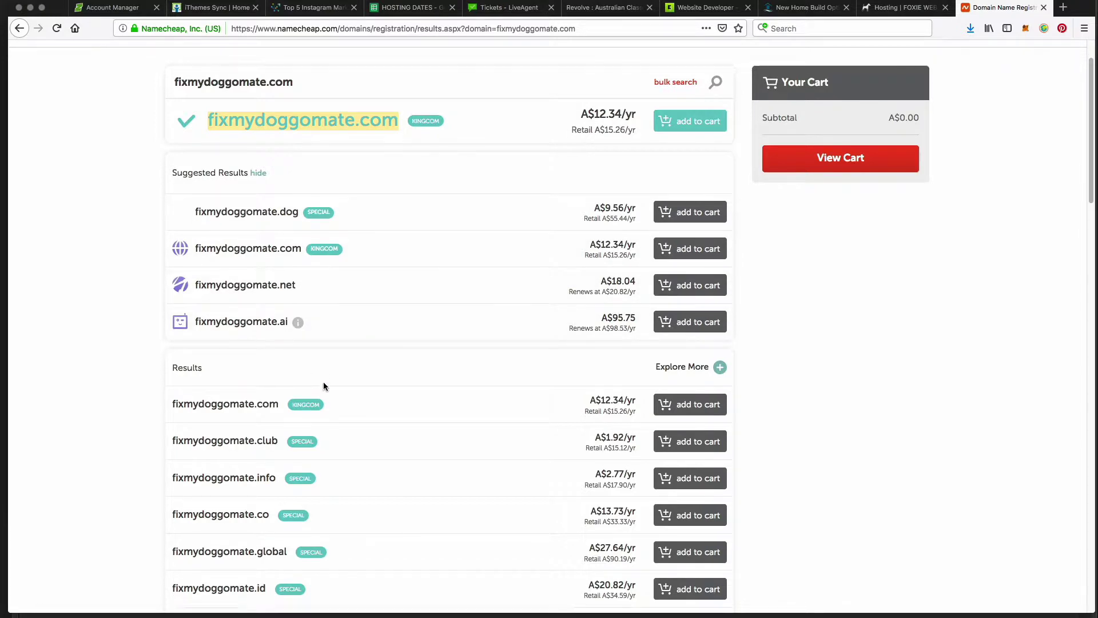
pyautogui.scroll(-3, 324, 383)
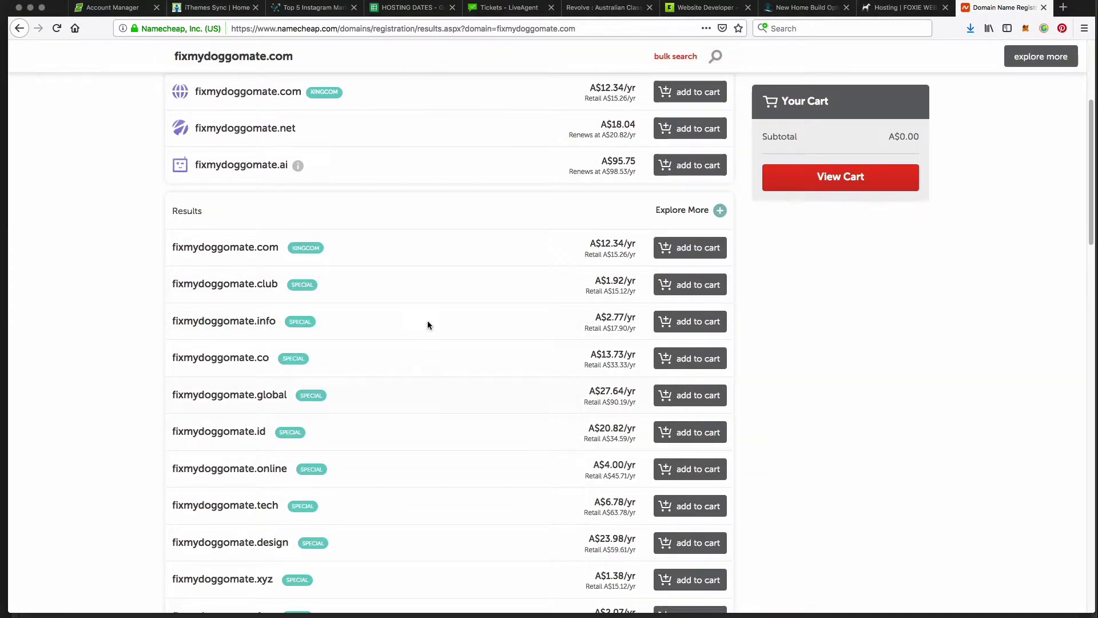
pyautogui.scroll(4, 427, 299)
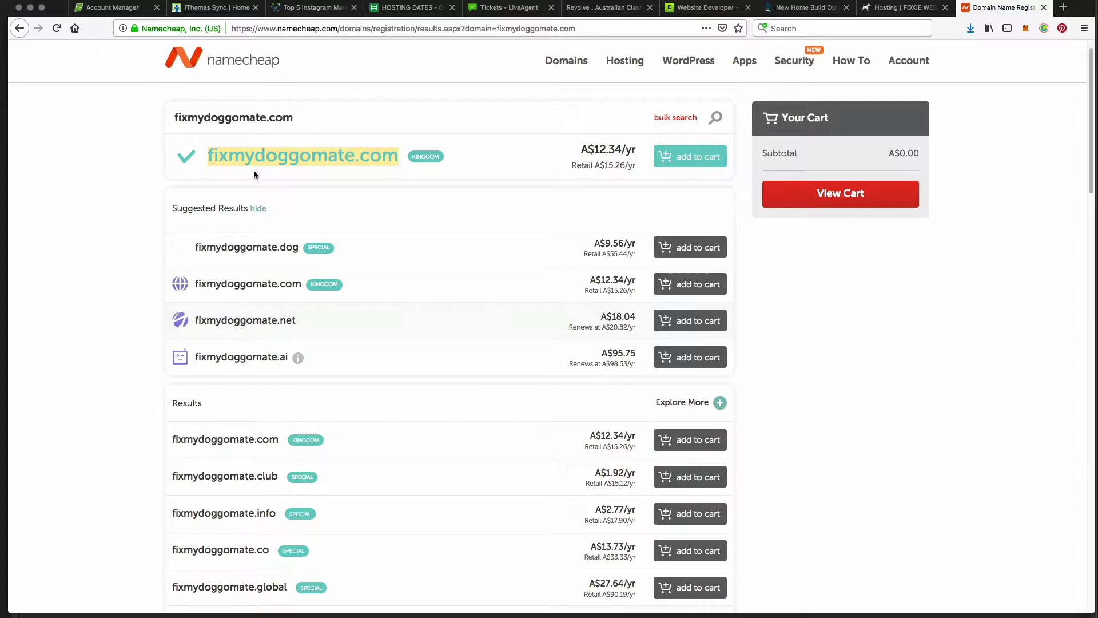
pyautogui.click(363, 159)
pyautogui.click(336, 30)
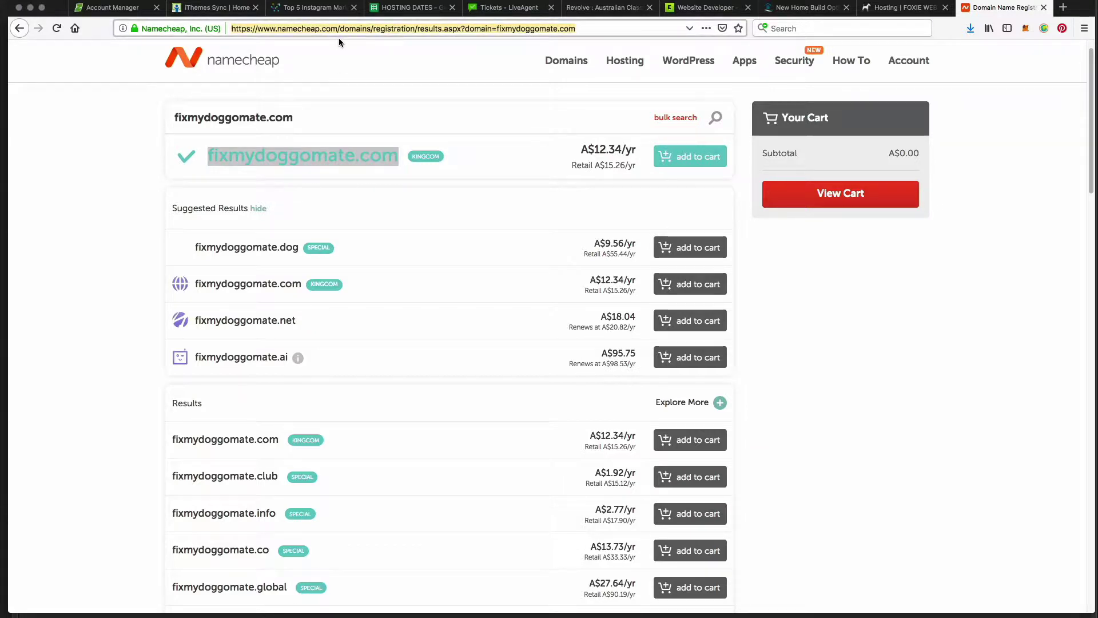
# Go to the Google homepage and search for 'net registry'.
pyautogui.write('google.com/')
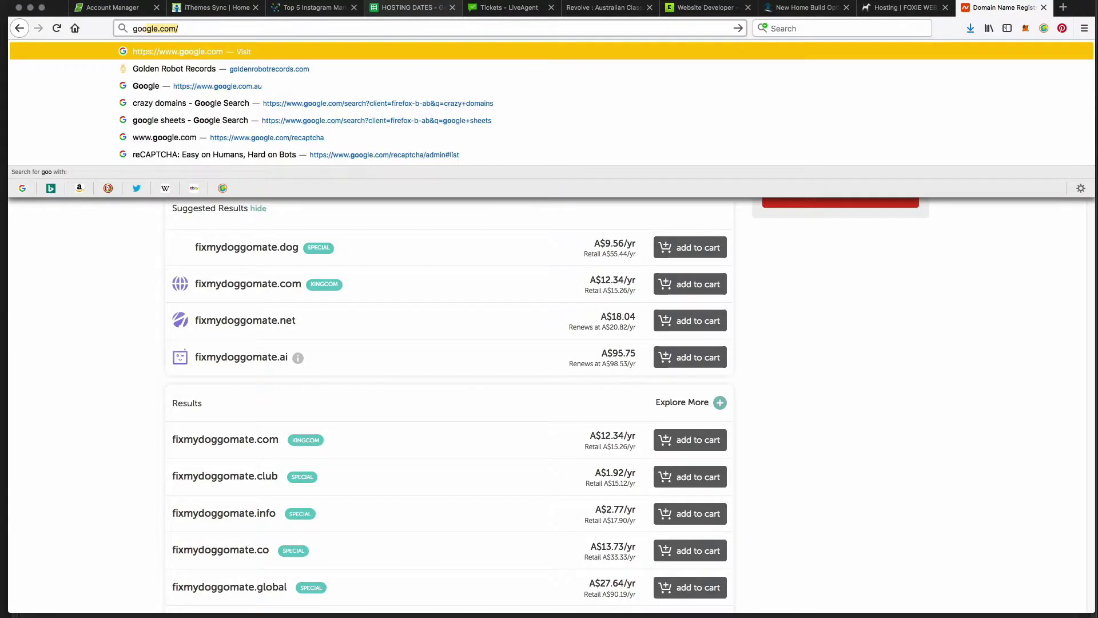
pyautogui.press('Return')
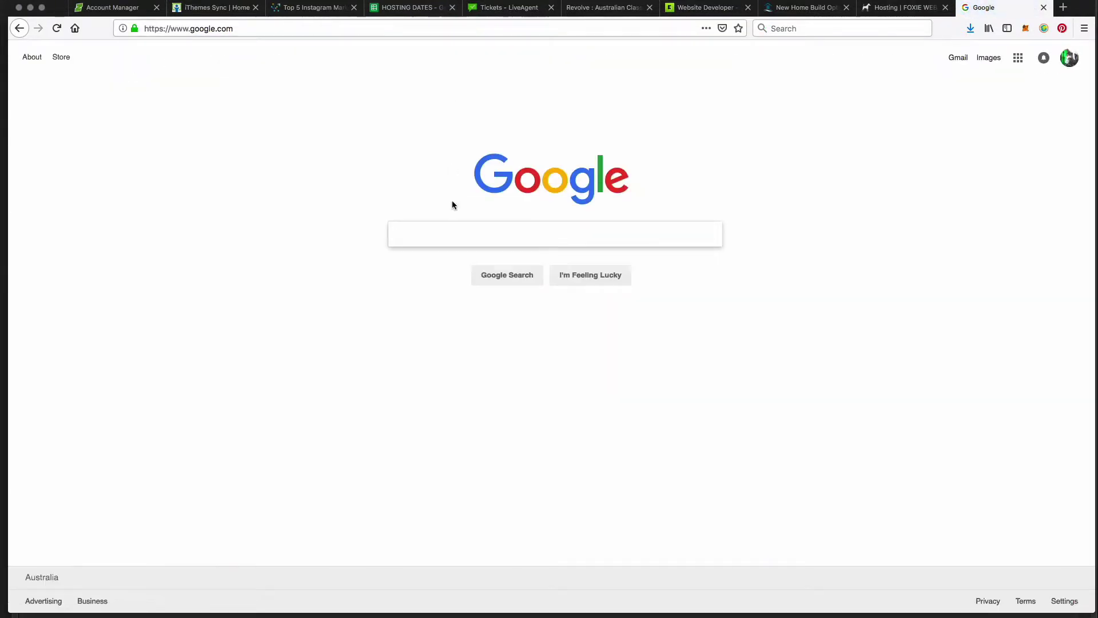
pyautogui.click(442, 241)
pyautogui.write('n')
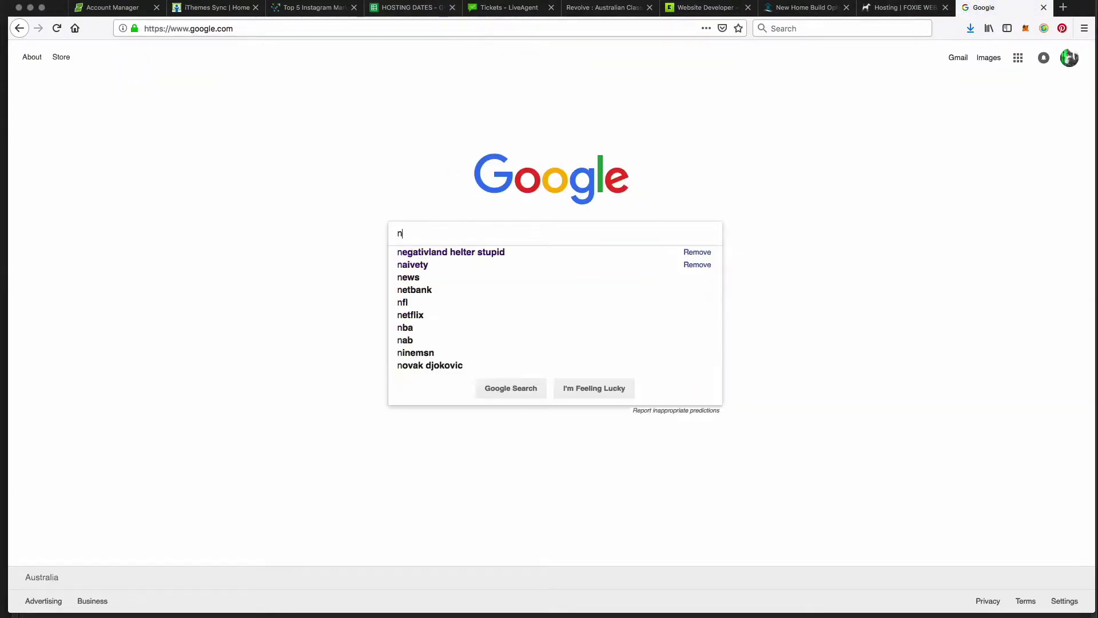
pyautogui.write('et registry')
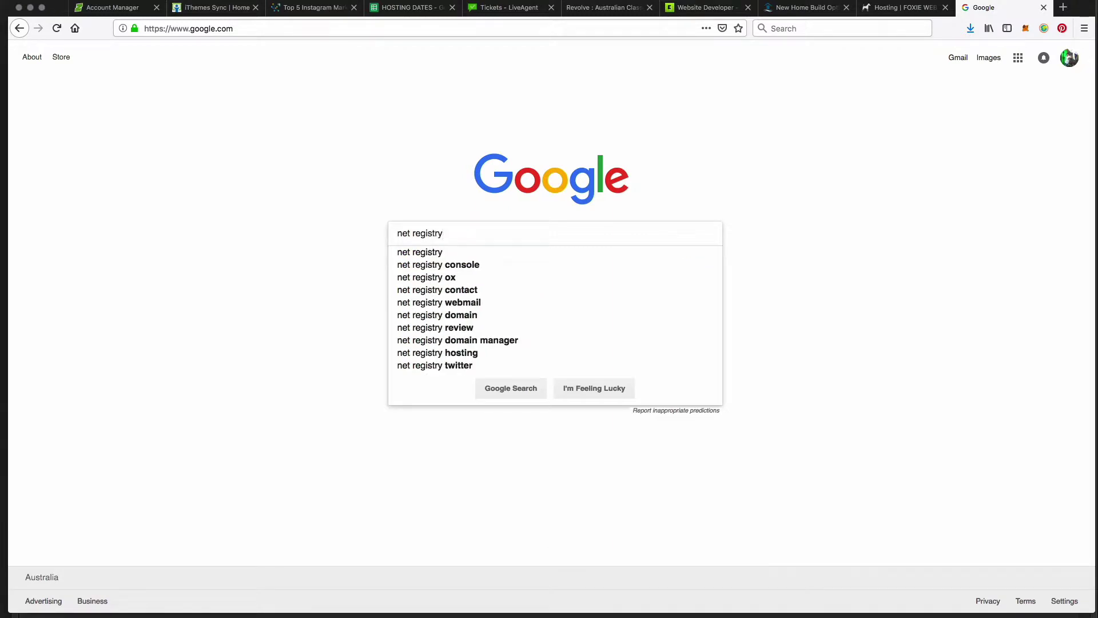
pyautogui.press('Return')
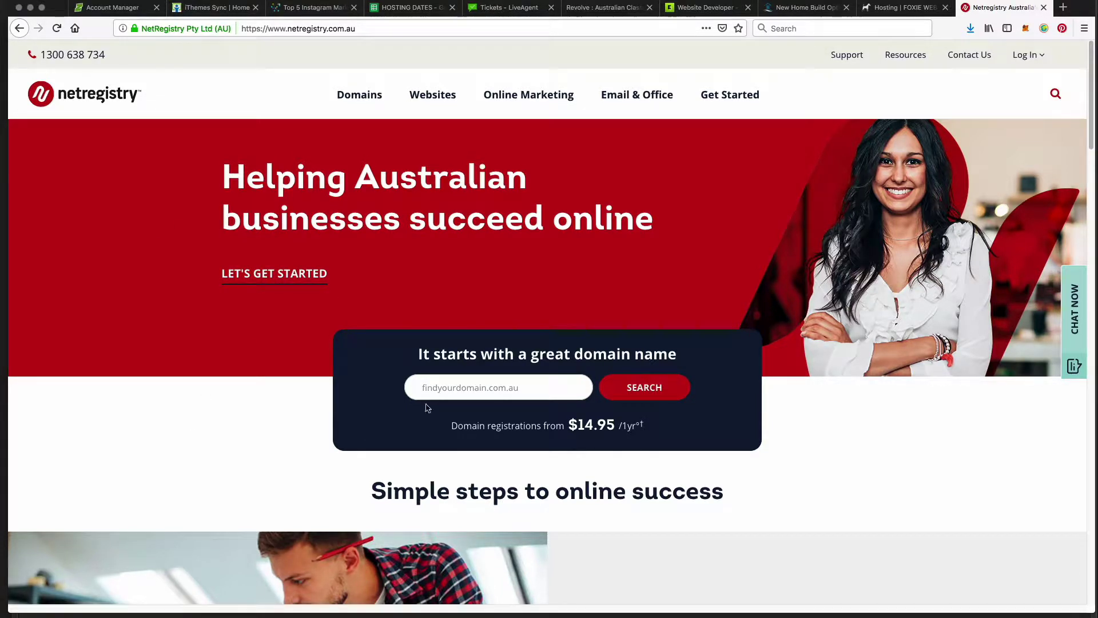
# Search NetRegistry for helpmydoggomate.com.au and scroll down to the result rows.
pyautogui.click(468, 386)
pyautogui.write('h')
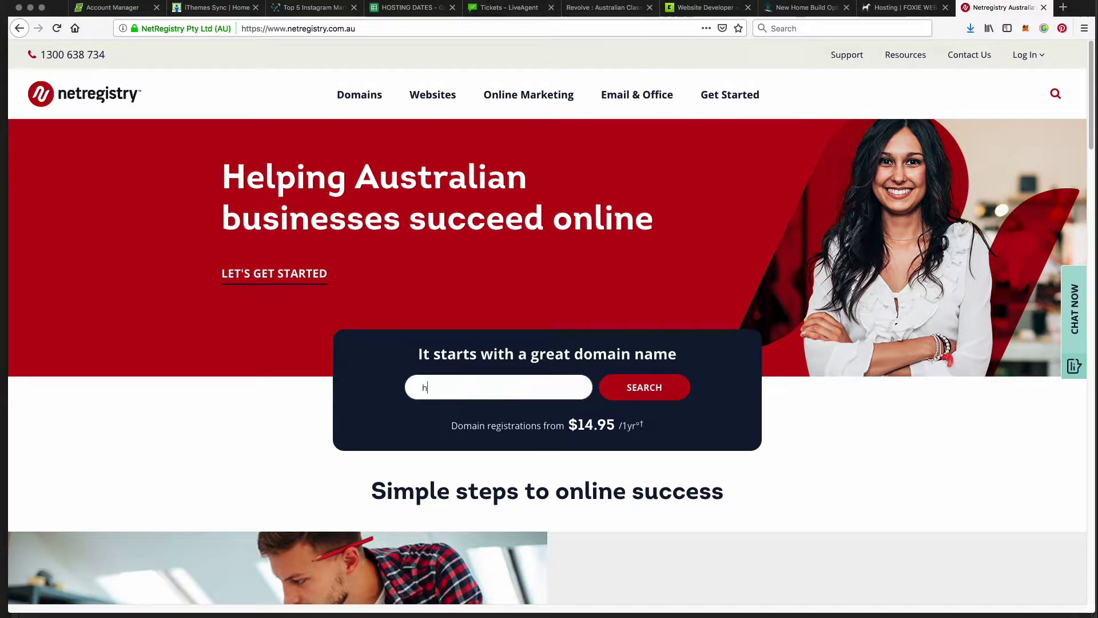
pyautogui.write('elpmydoggoma')
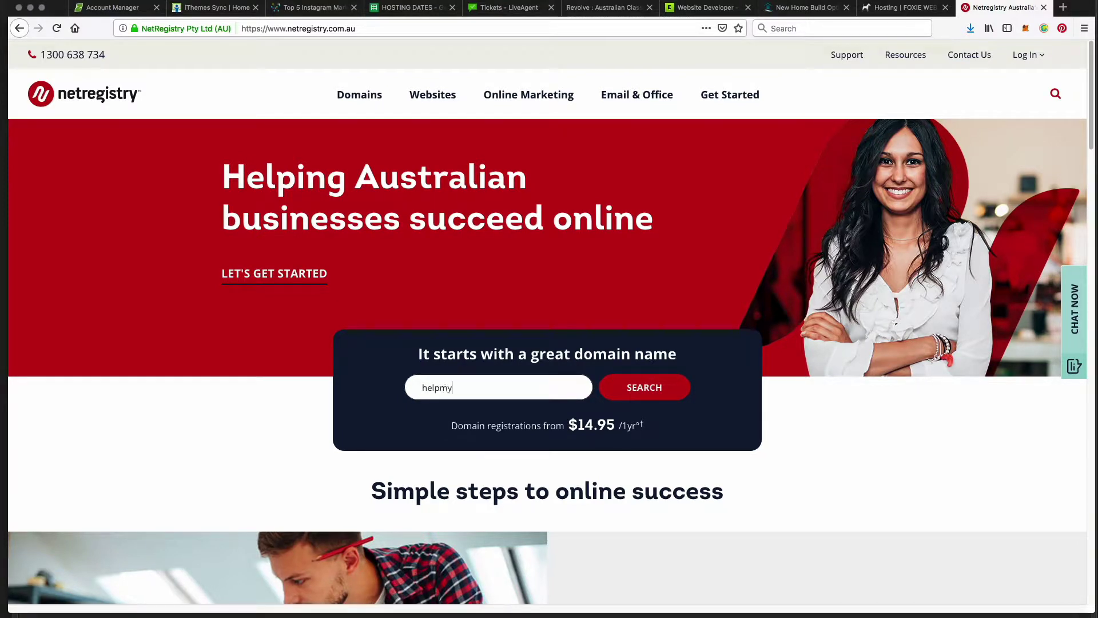
pyautogui.write('te.com.au')
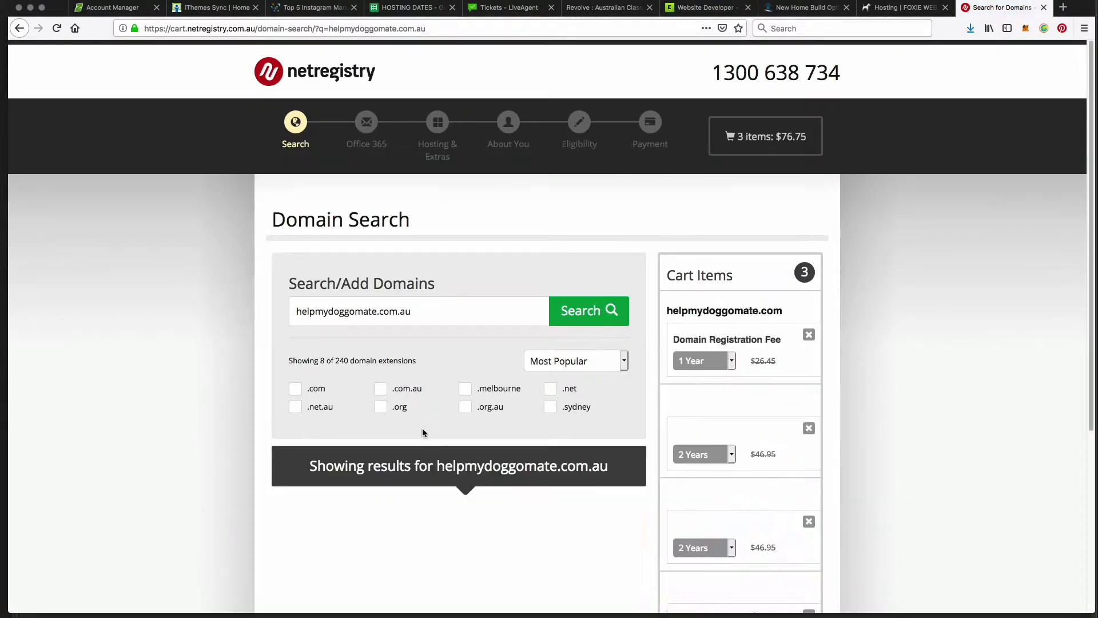
pyautogui.scroll(-3, 417, 376)
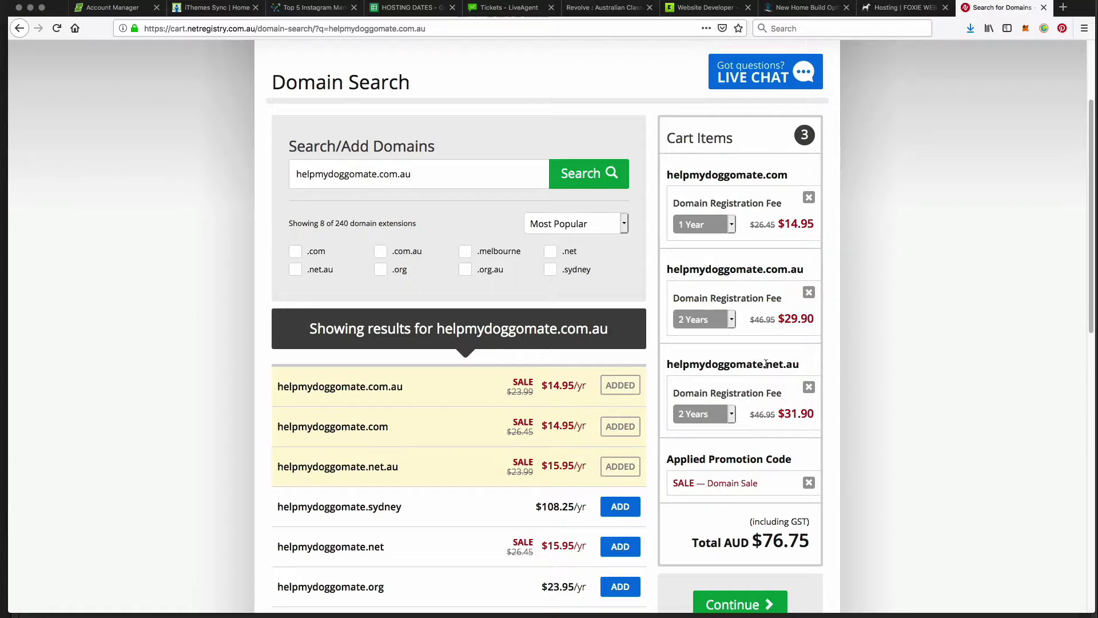
# Remove helpmydoggomate.net.au and helpmydoggomate.com from the cart, leaving .com.au at AUD $29.90.
pyautogui.moveTo(762, 362); pyautogui.dragTo(808, 372)
pyautogui.click(809, 387)
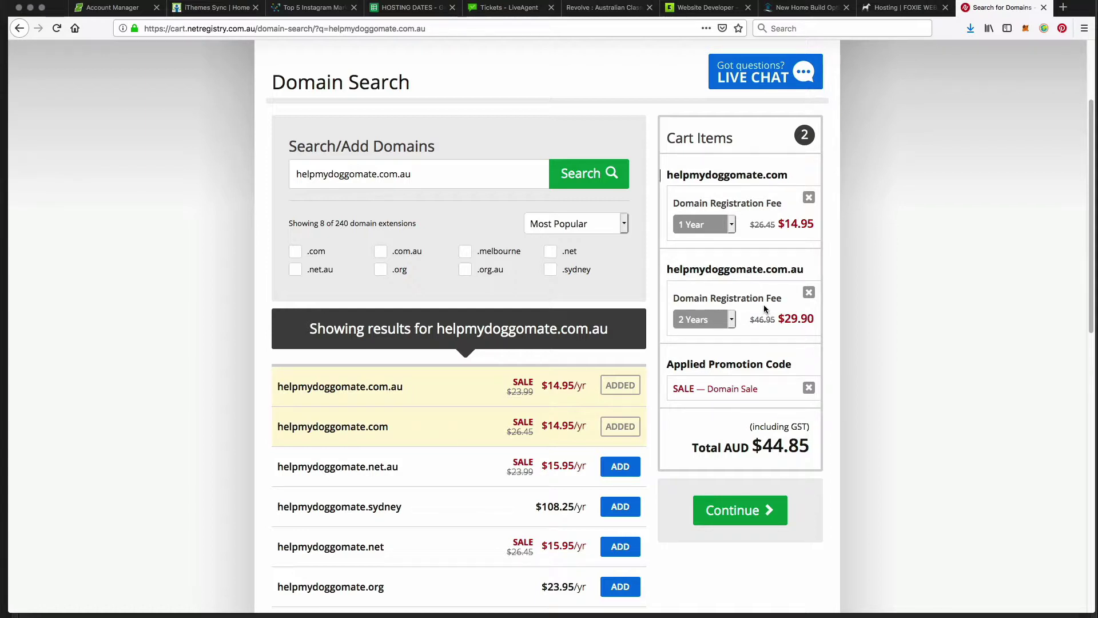
pyautogui.doubleClick(688, 203)
pyautogui.doubleClick(690, 298)
pyautogui.click(809, 198)
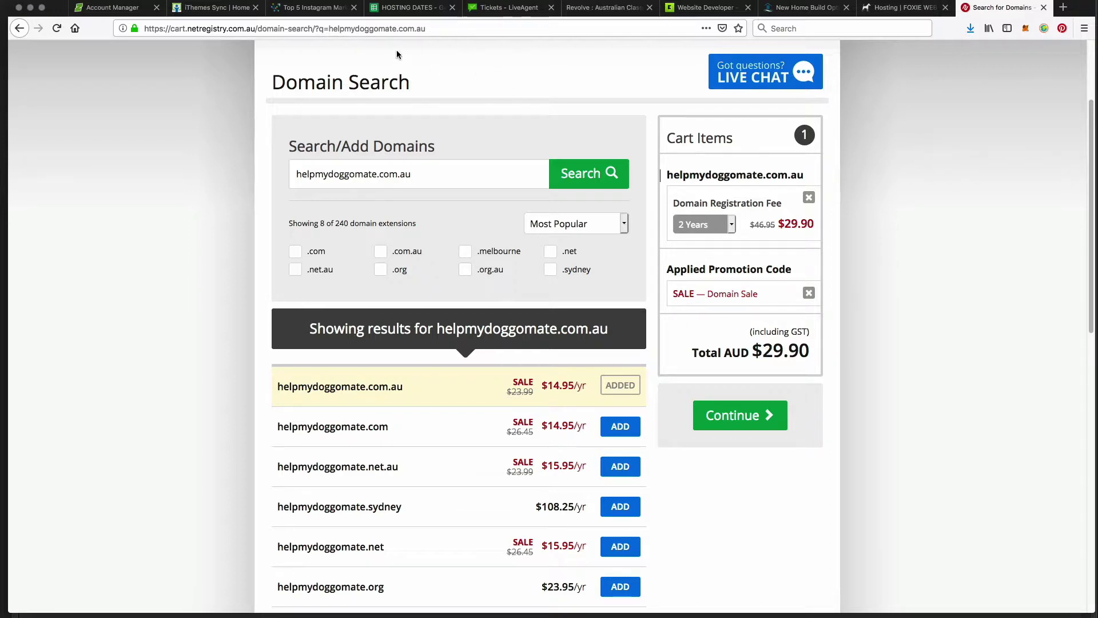
pyautogui.click(377, 35)
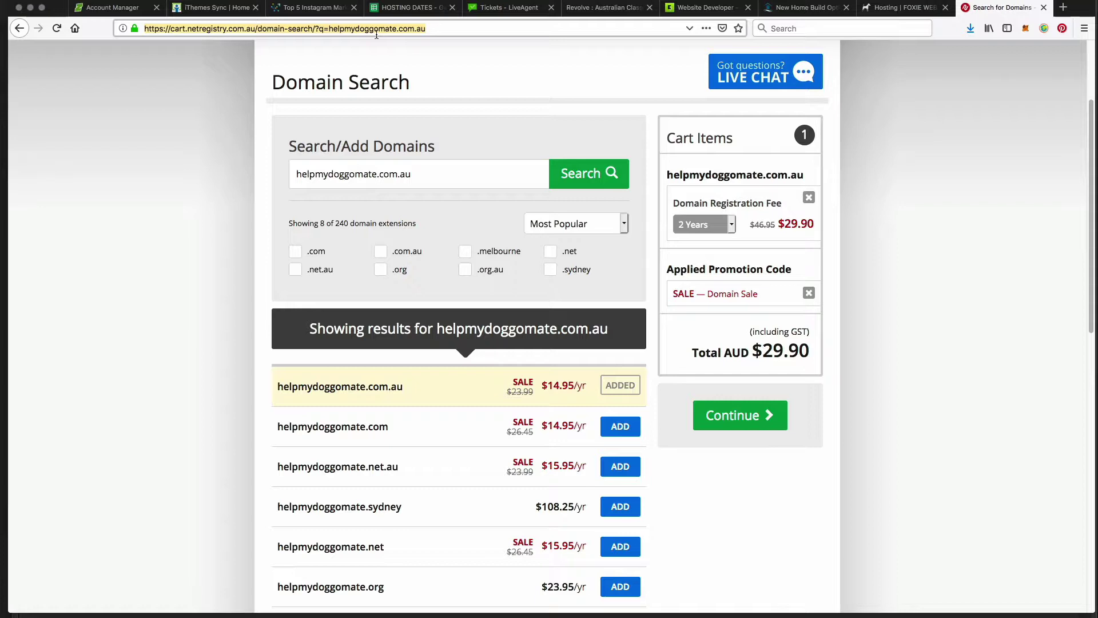
# Search Google for 'godaddy' and open the GoDaddy Australia homepage from the organic result.
pyautogui.write('google')
pyautogui.press('Return')
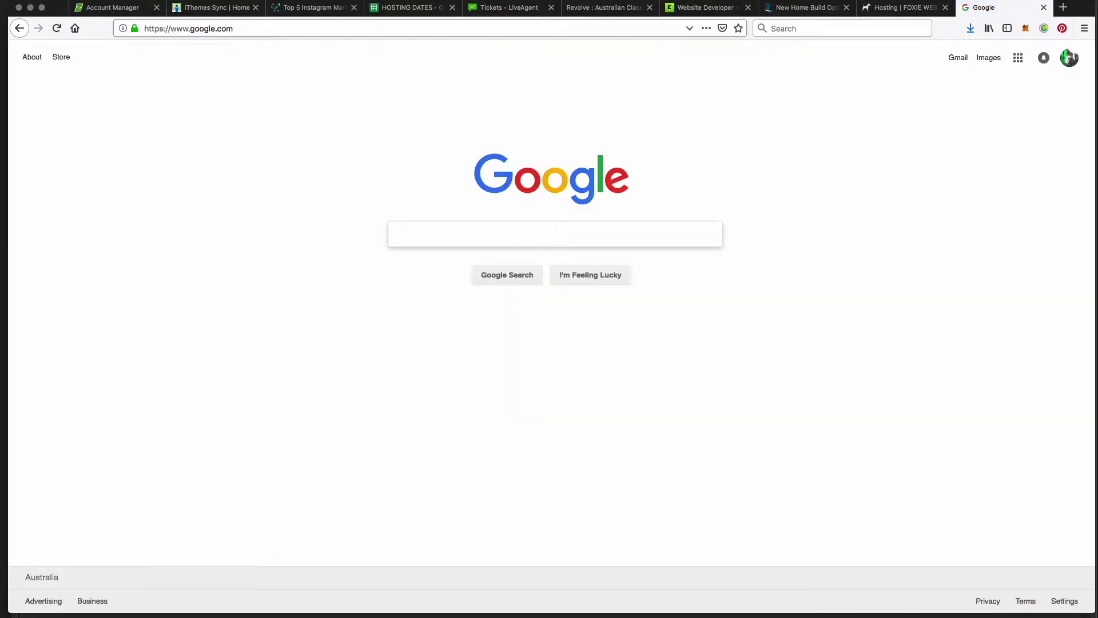
pyautogui.write('godaddy')
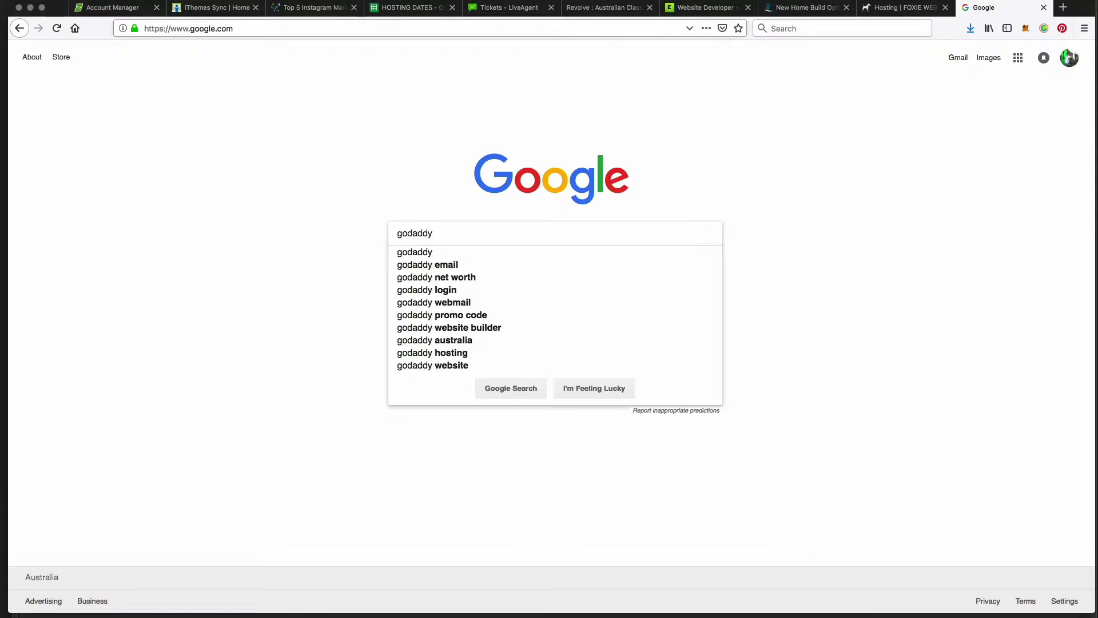
pyautogui.press('Down')
pyautogui.press('Return')
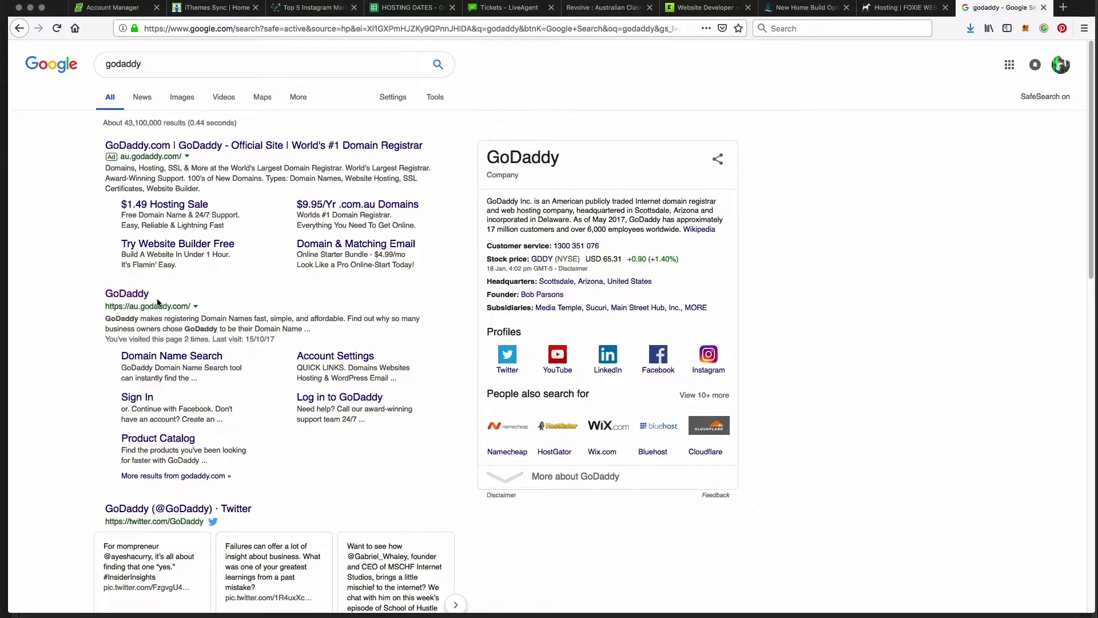
pyautogui.click(141, 294)
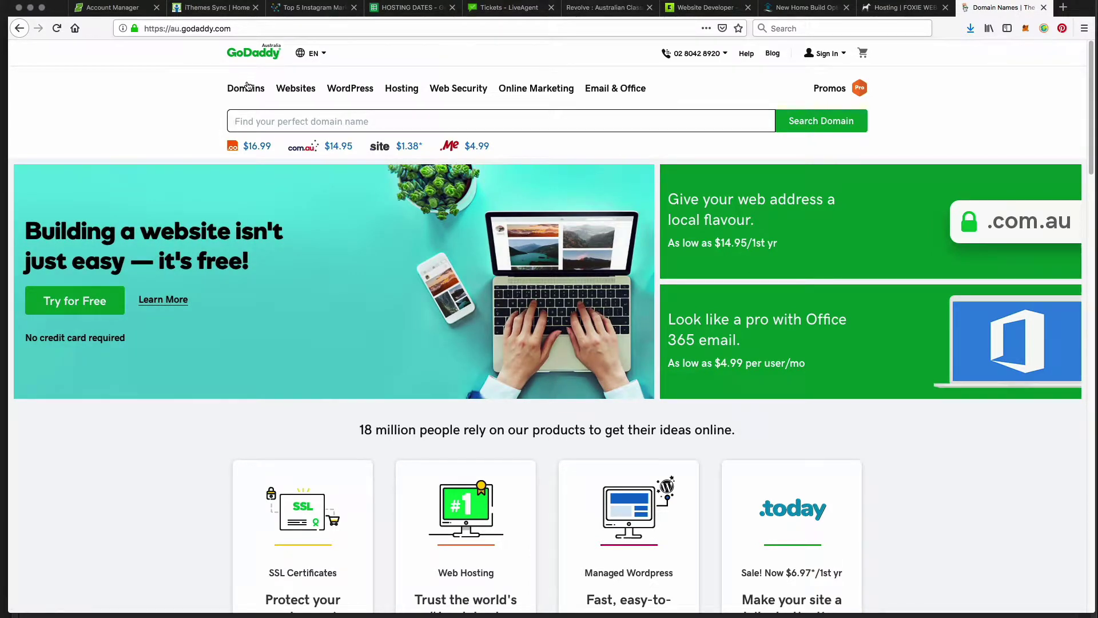
pyautogui.click(205, 27)
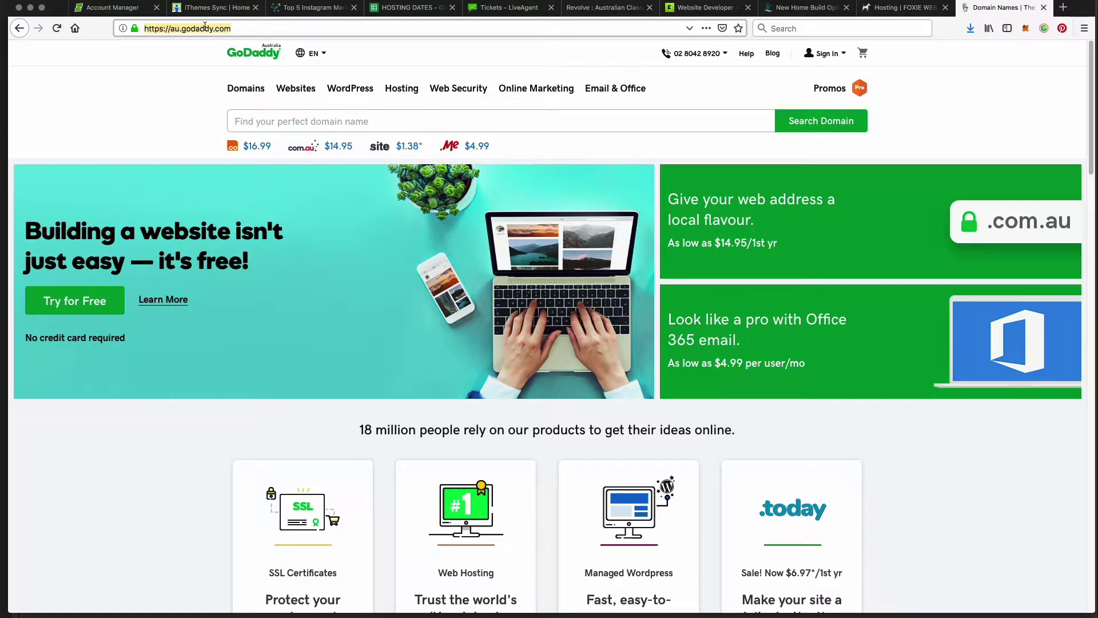
# Enter 'hostpapa' in the address bar to load the HostPapa Australia homepage.
pyautogui.write('host')
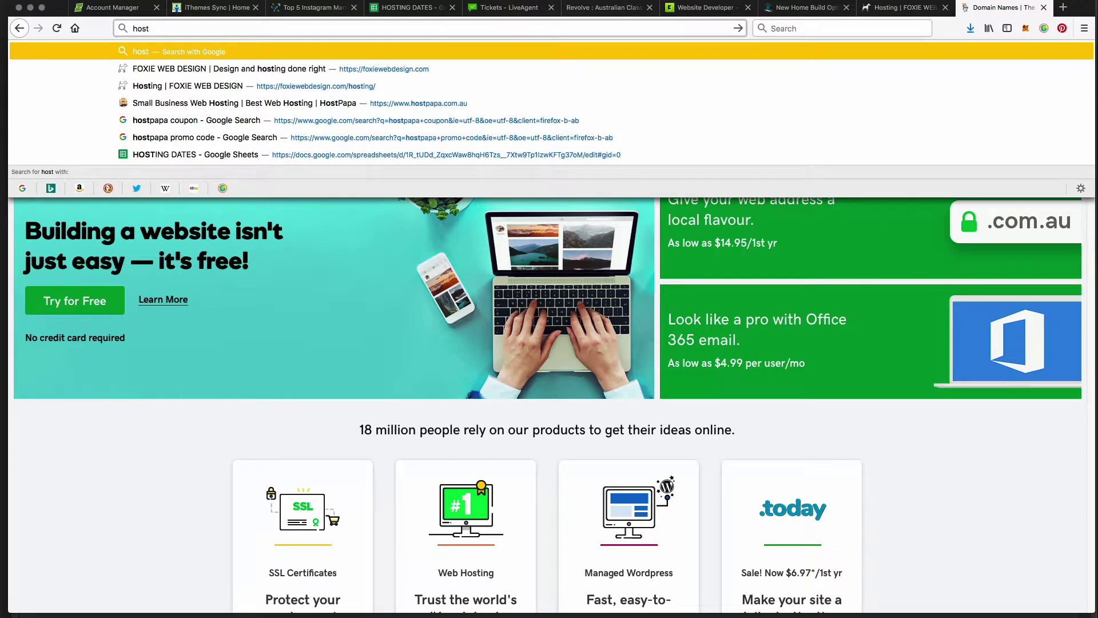
pyautogui.write('papa')
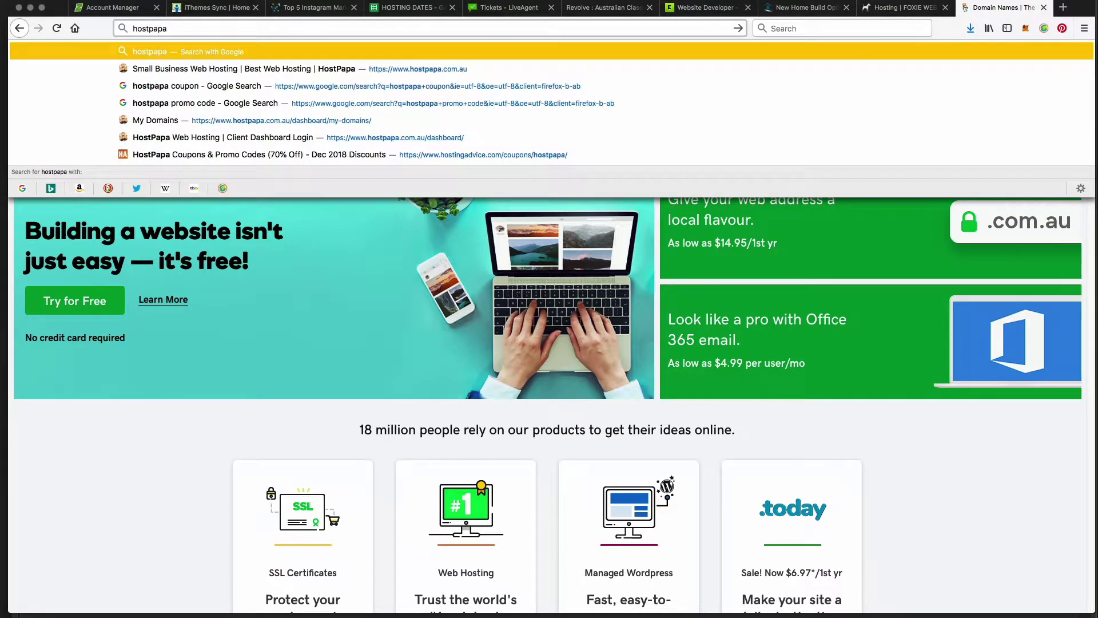
pyautogui.press('Return')
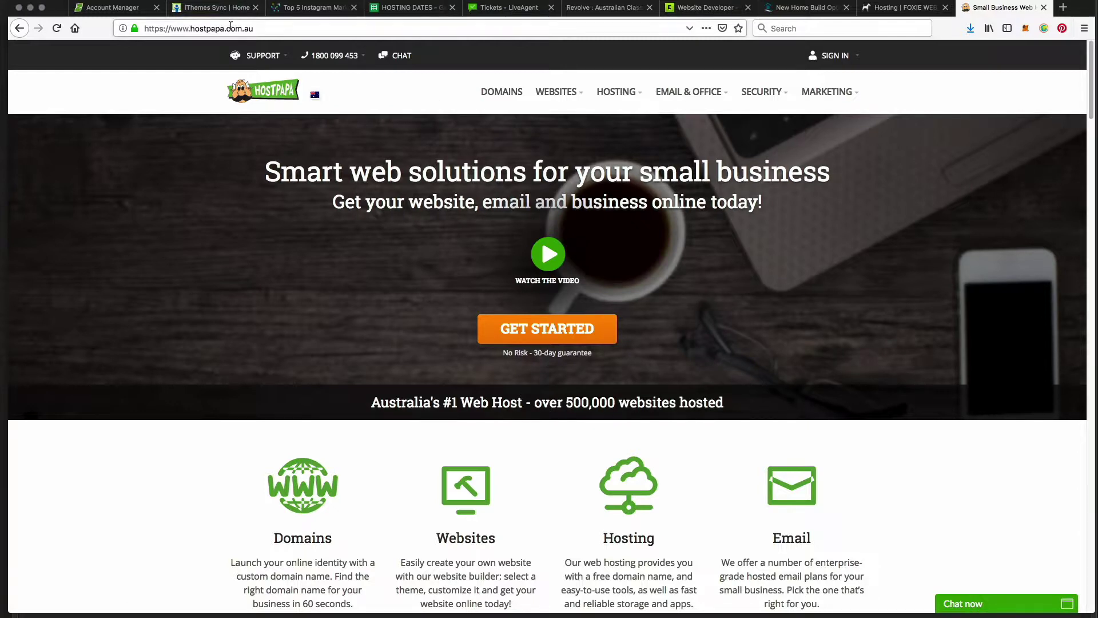
pyautogui.click(231, 25)
# Google 'domain name registration' and scroll through the registrar results.
pyautogui.write('google.com/')
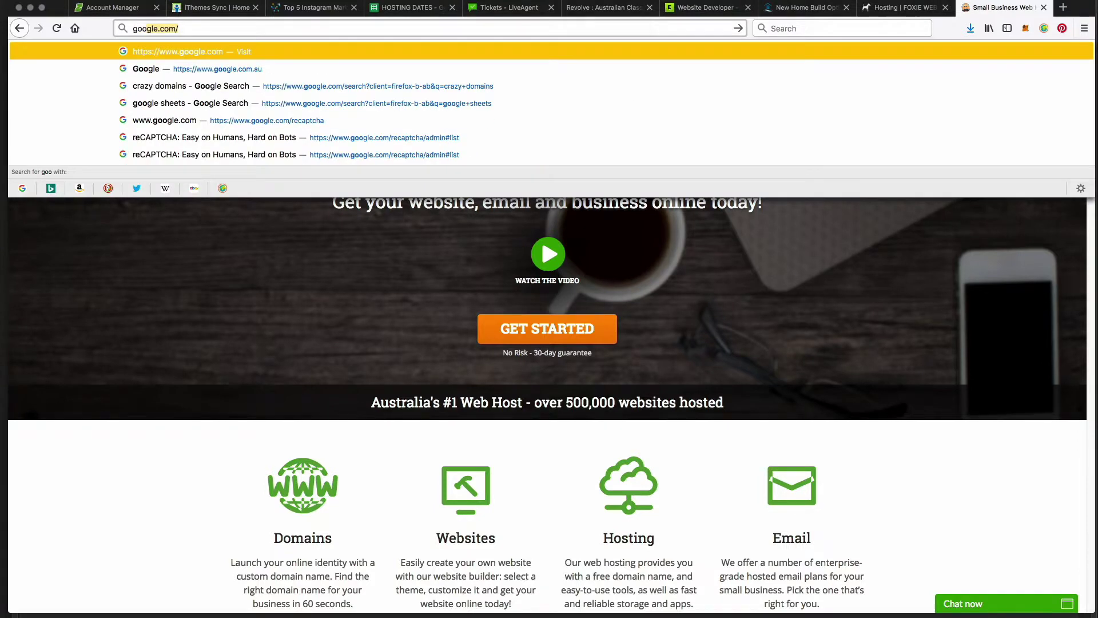
pyautogui.press('Return')
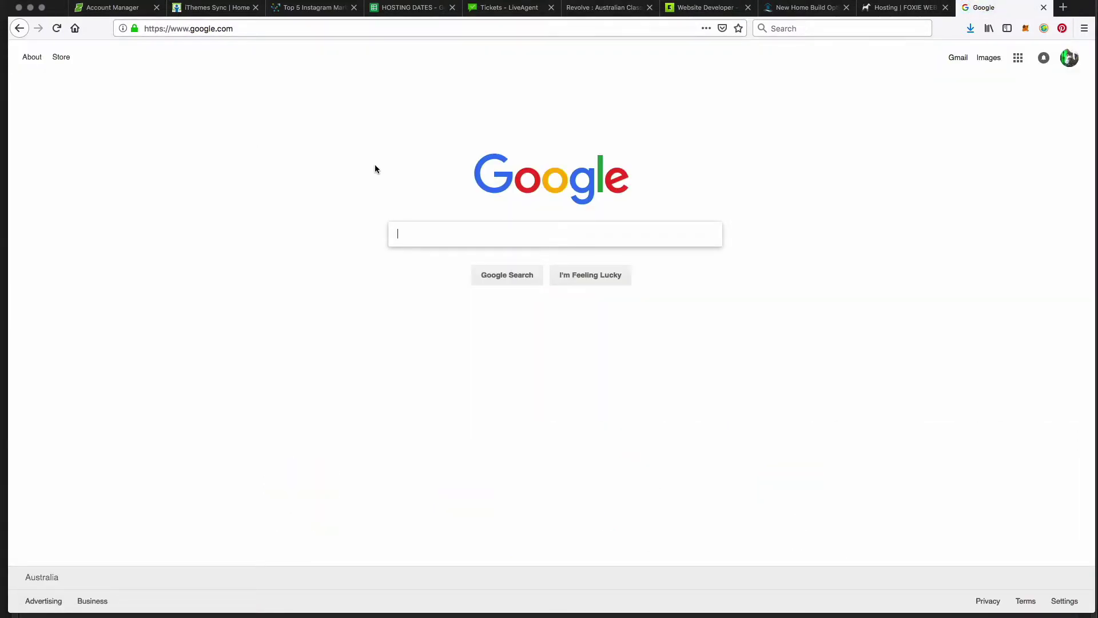
pyautogui.write('domain n')
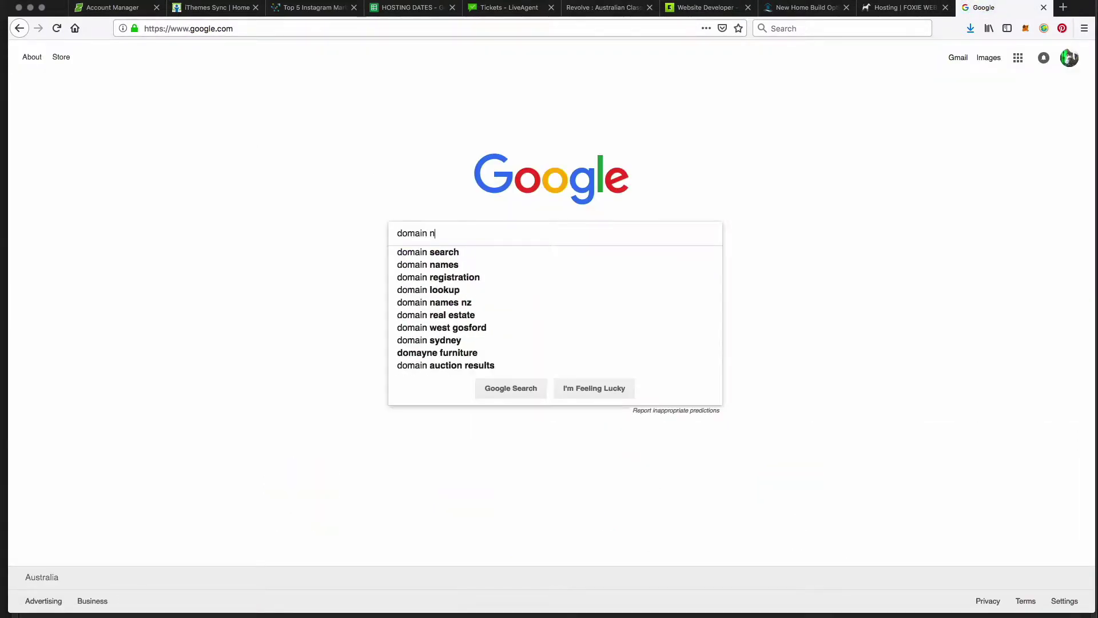
pyautogui.write('ame registration')
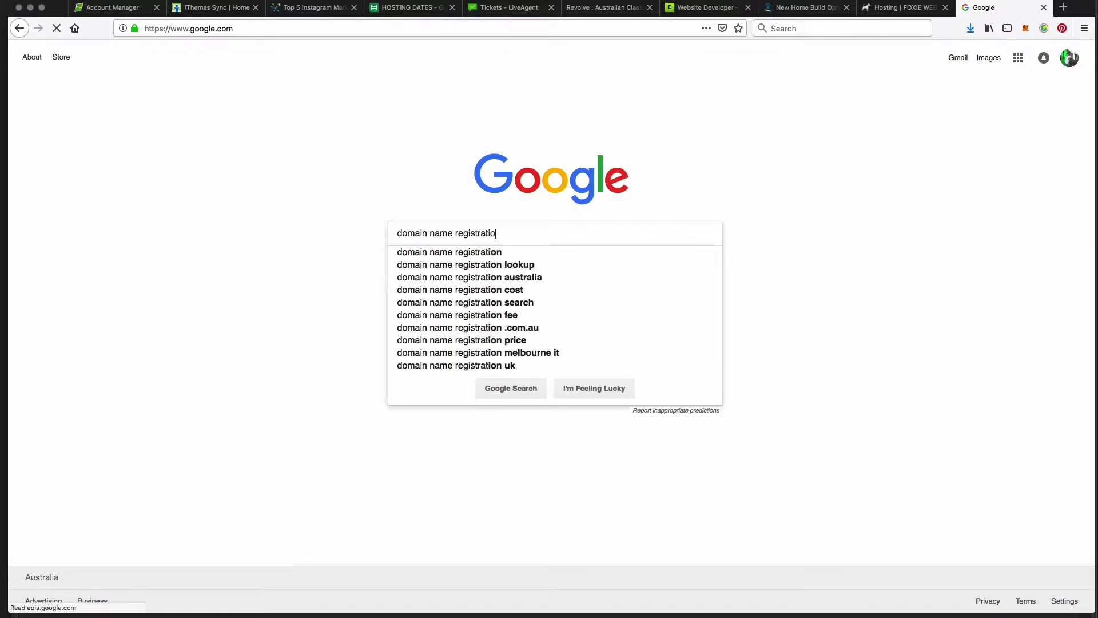
pyautogui.press('Return')
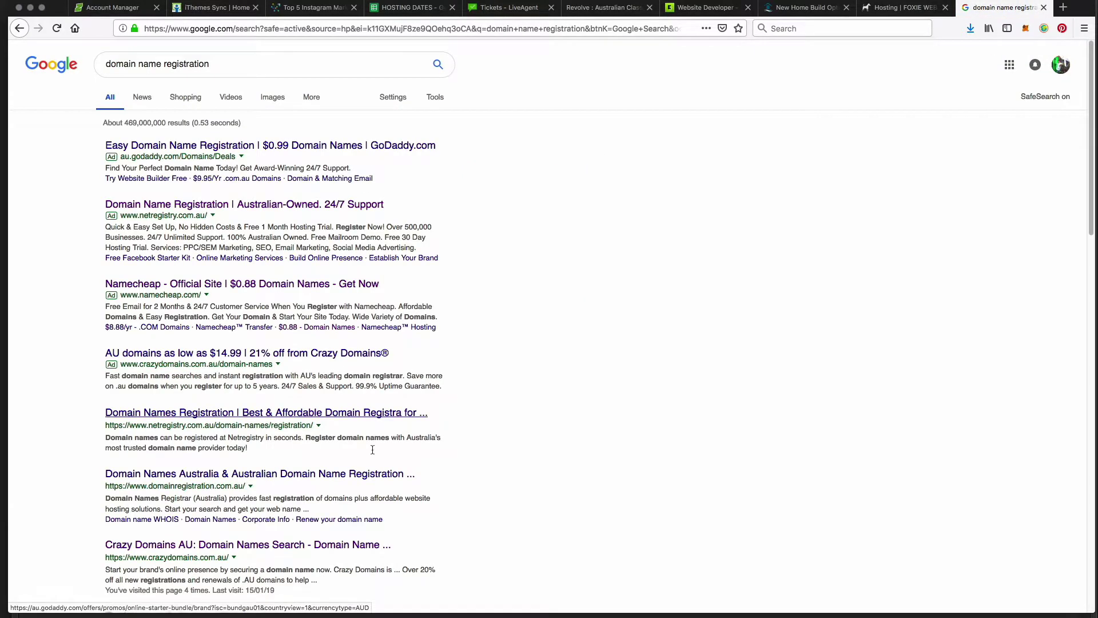
pyautogui.scroll(-4, 224, 261)
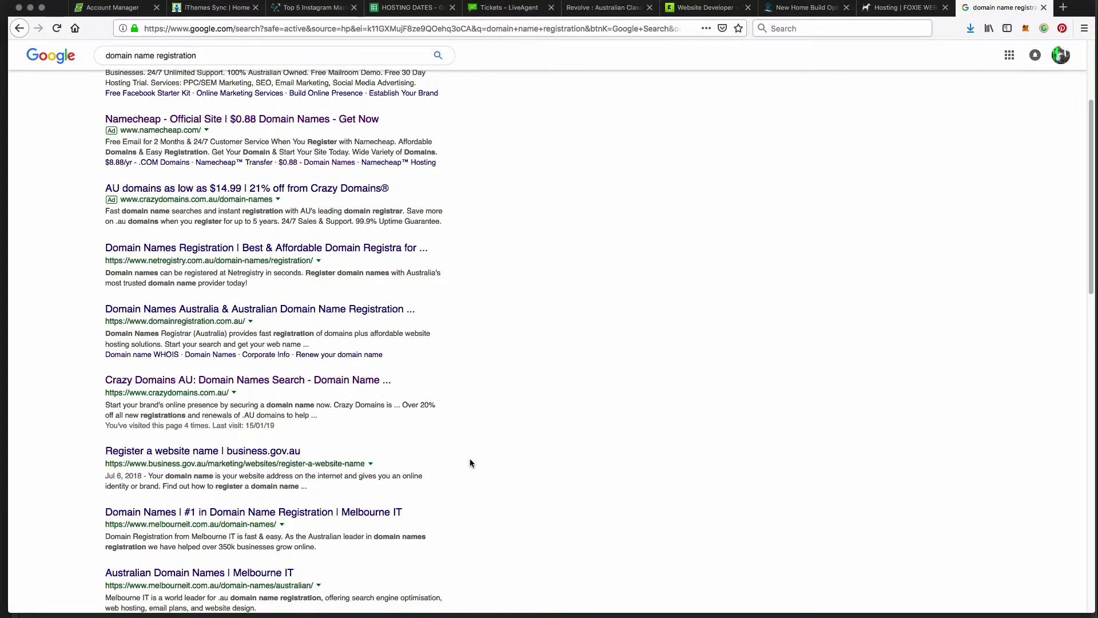
pyautogui.scroll(-3, 468, 456)
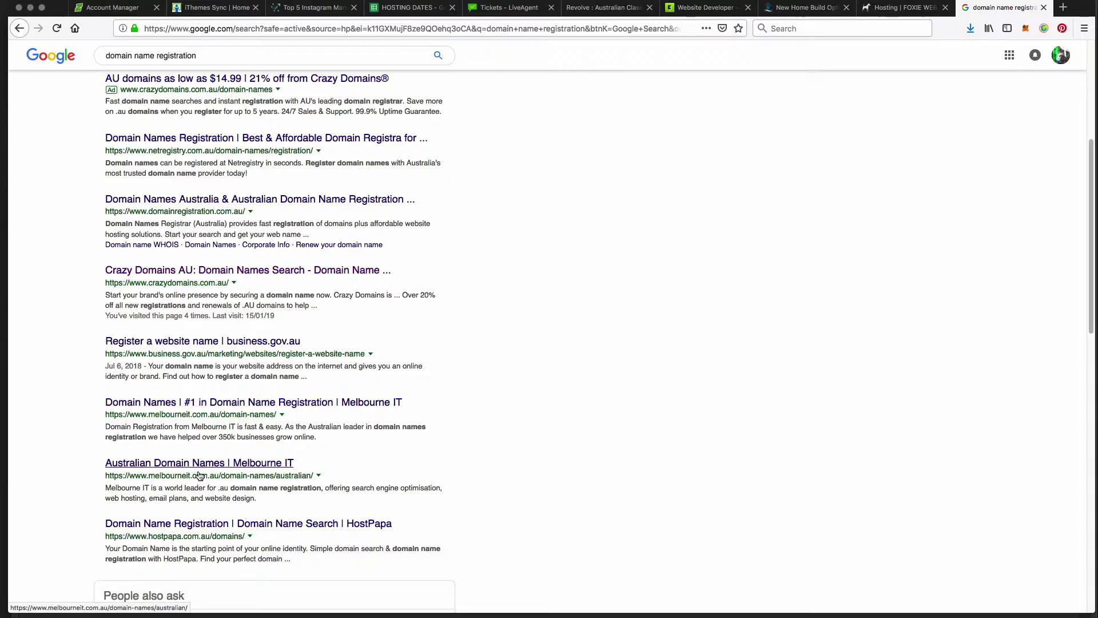
pyautogui.scroll(3, 460, 347)
pyautogui.scroll(3, 458, 342)
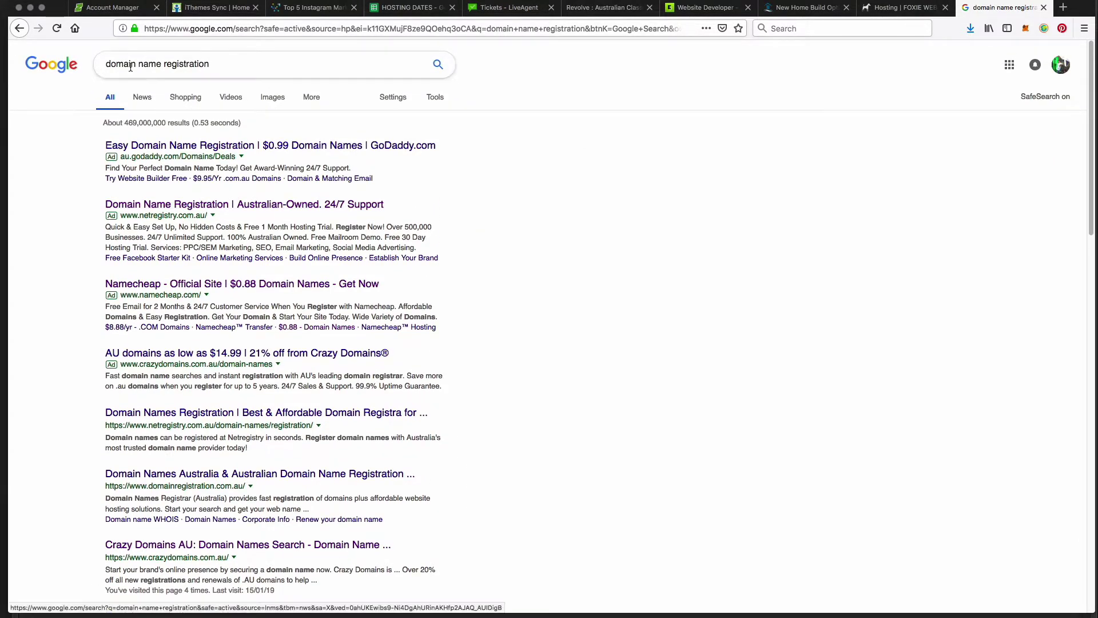
pyautogui.moveTo(105, 67); pyautogui.dragTo(161, 67)
pyautogui.press('super+a')
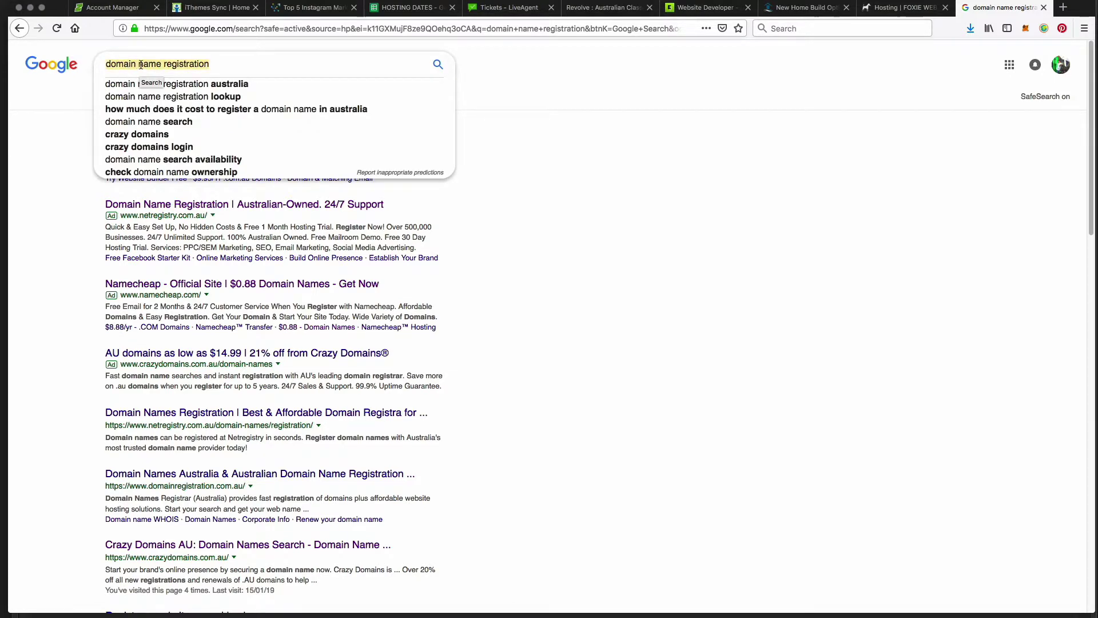
# Replace the web address with 'des' to load the autocompleted design-sydney.com site.
pyautogui.doubleClick(180, 28)
pyautogui.press('super+a')
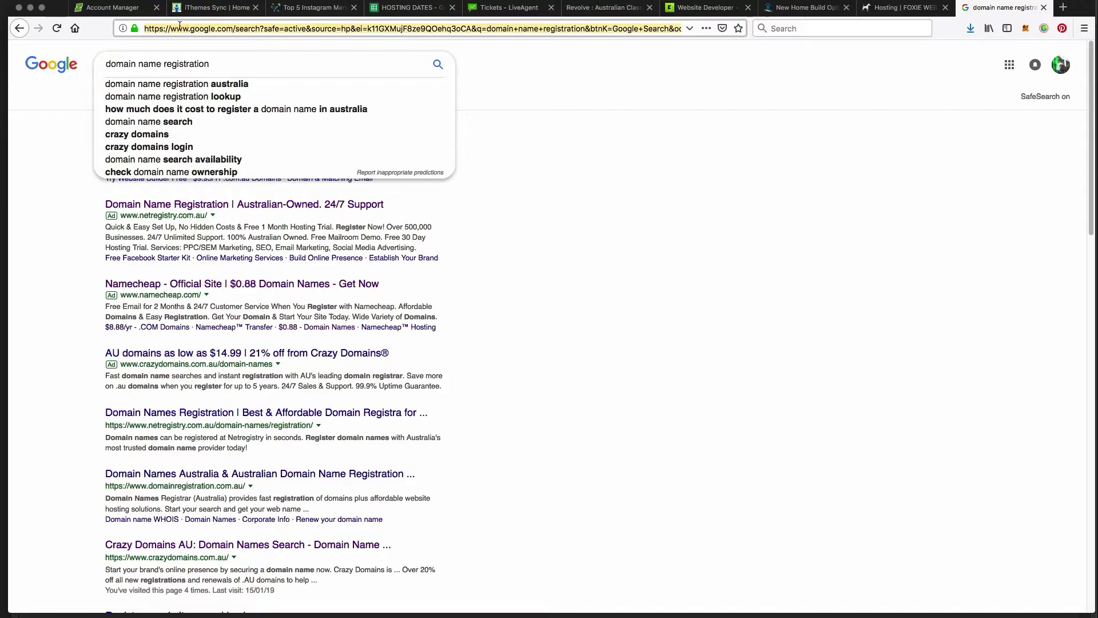
pyautogui.write('des')
pyautogui.press('Return')
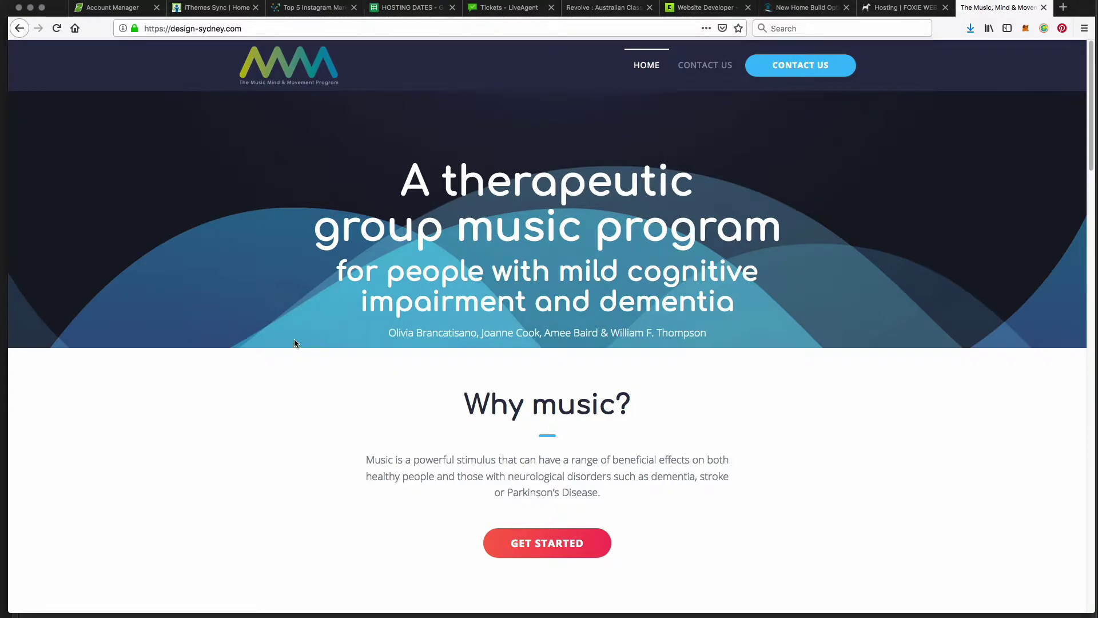
# Load mmmprog.com via 'mm' and scroll through the Music, Mind & Movement homepage.
pyautogui.click(188, 21)
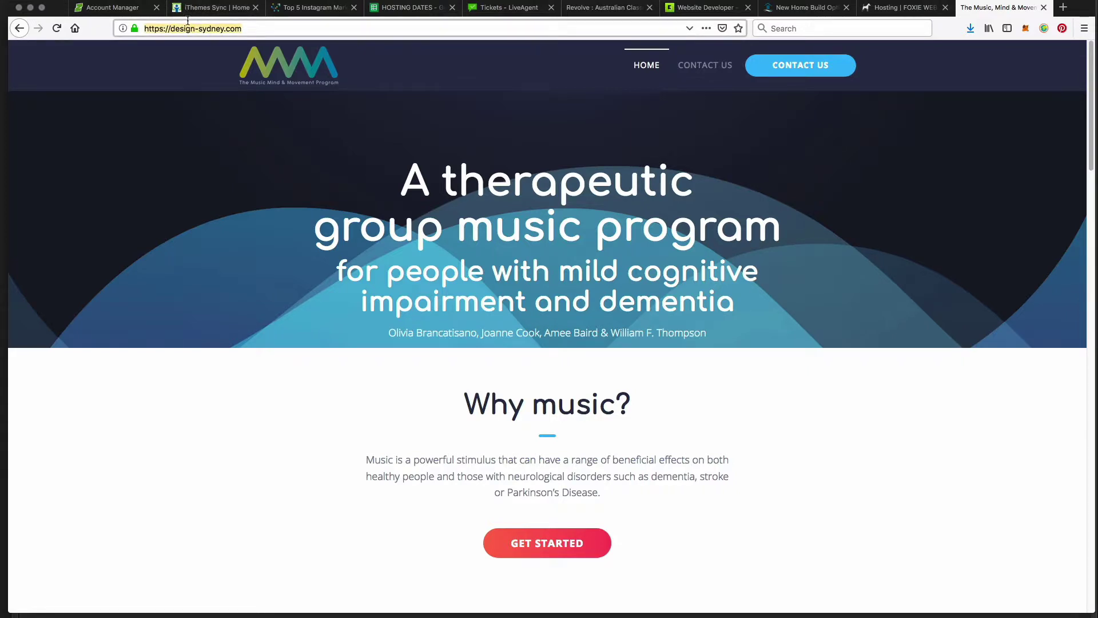
pyautogui.write('mm')
pyautogui.press('Return')
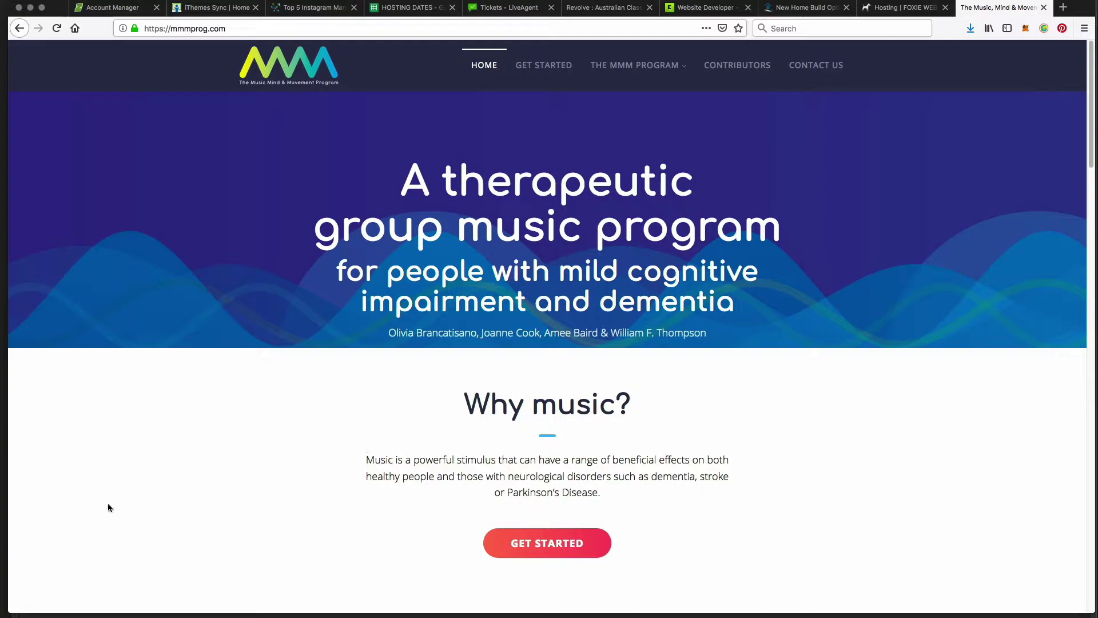
pyautogui.scroll(-15, 172, 475)
pyautogui.scroll(-10, 184, 453)
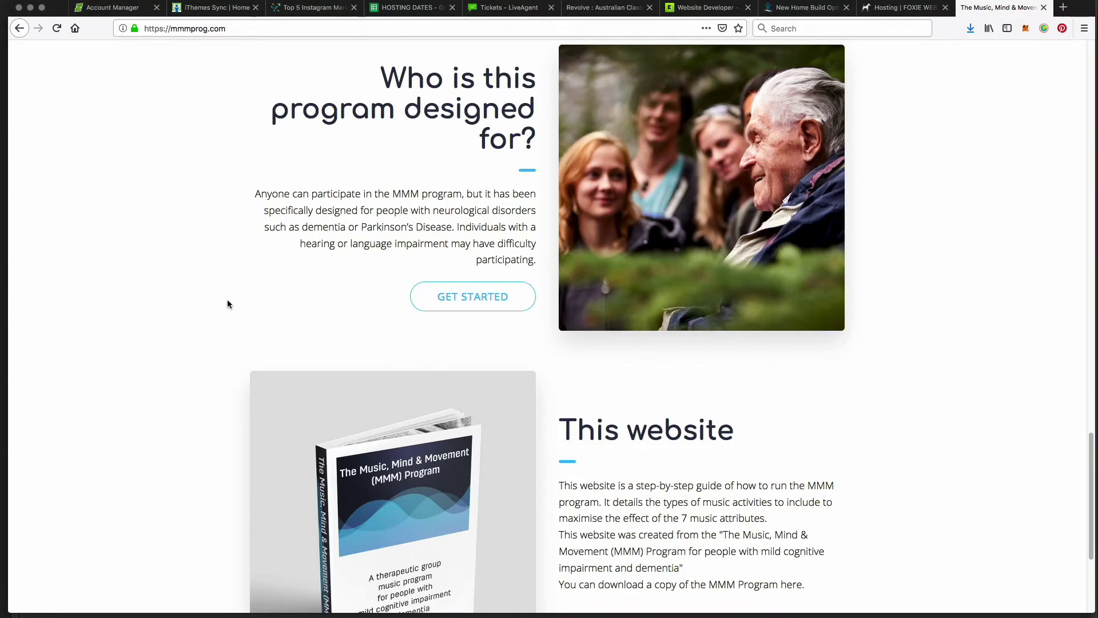
pyautogui.scroll(-4, 227, 304)
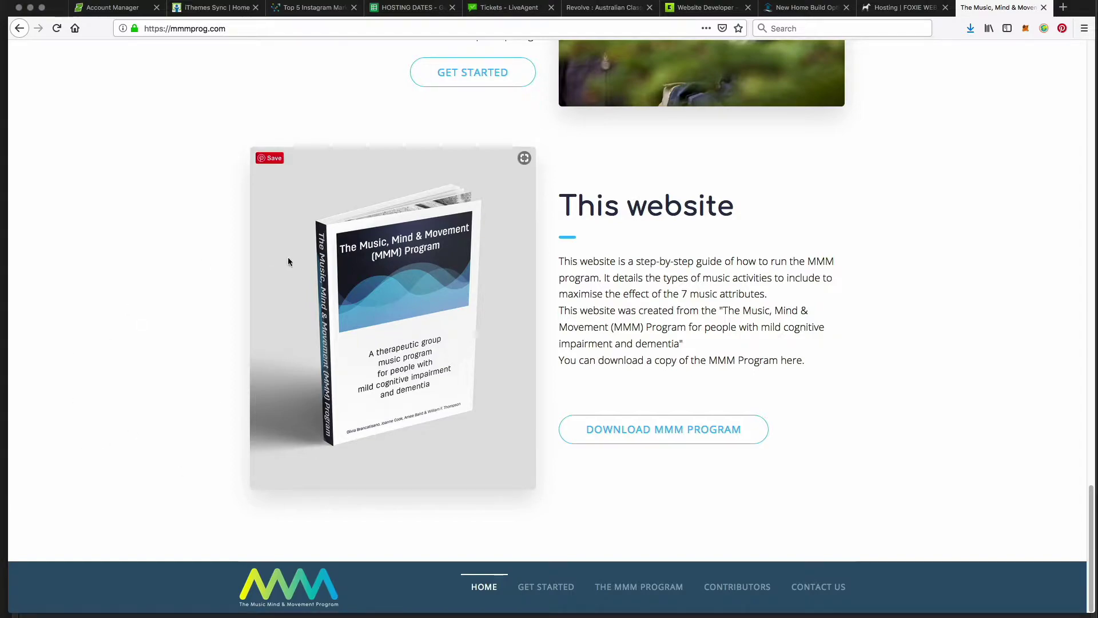
pyautogui.scroll(20, 104, 250)
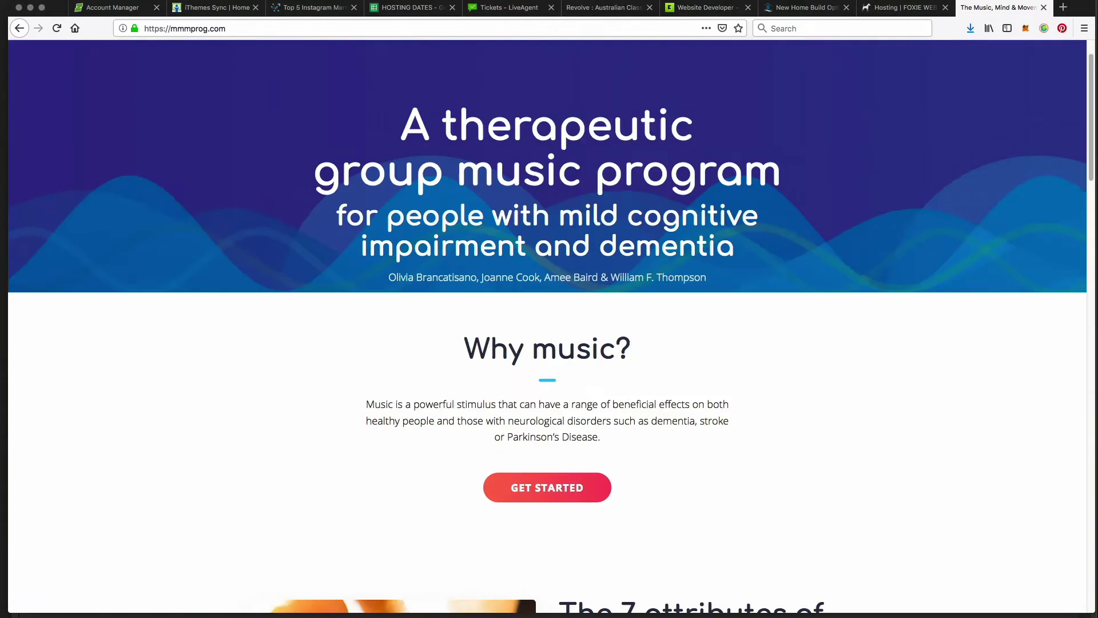
pyautogui.scroll(-10, 186, 411)
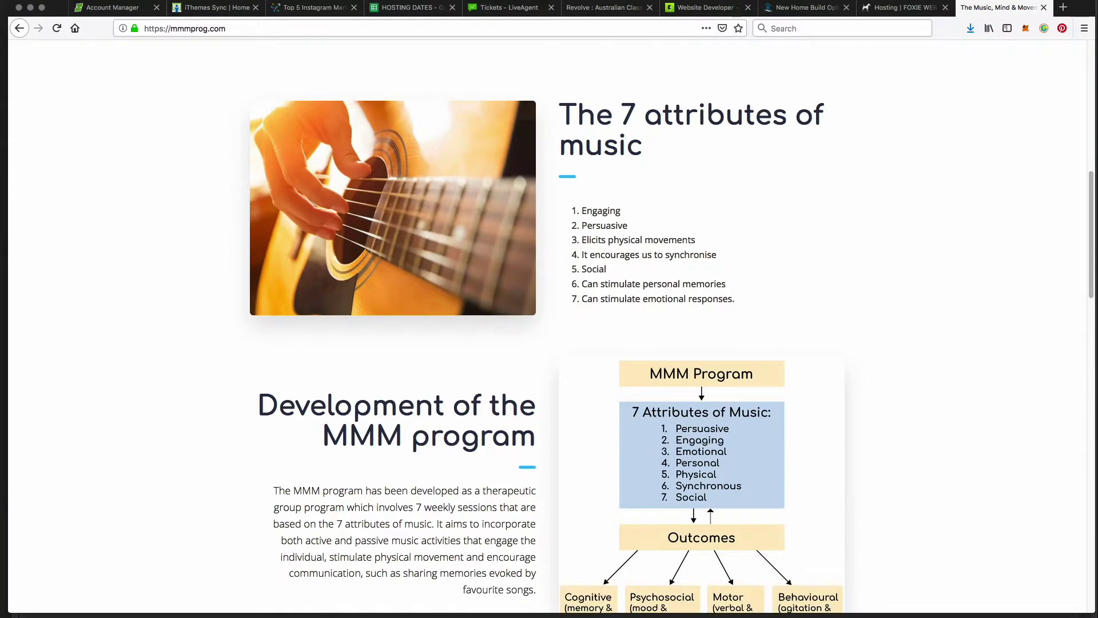
pyautogui.scroll(10, 188, 378)
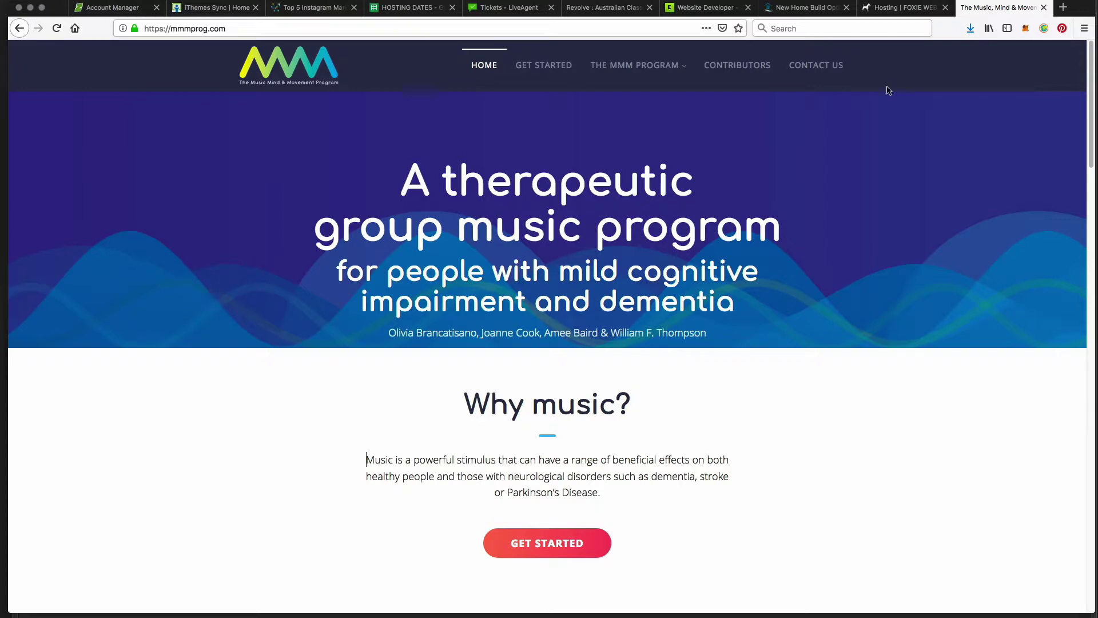
# Switch to the Foxie Web Design hosting page and open its Contact page message form.
pyautogui.click(898, 7)
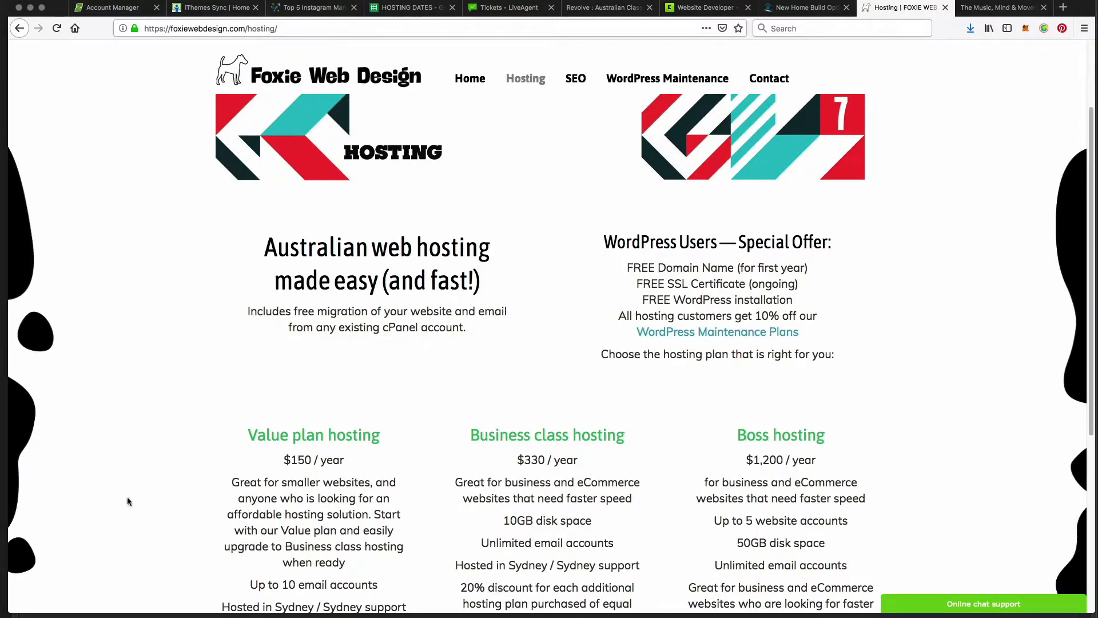
pyautogui.scroll(-1, 525, 269)
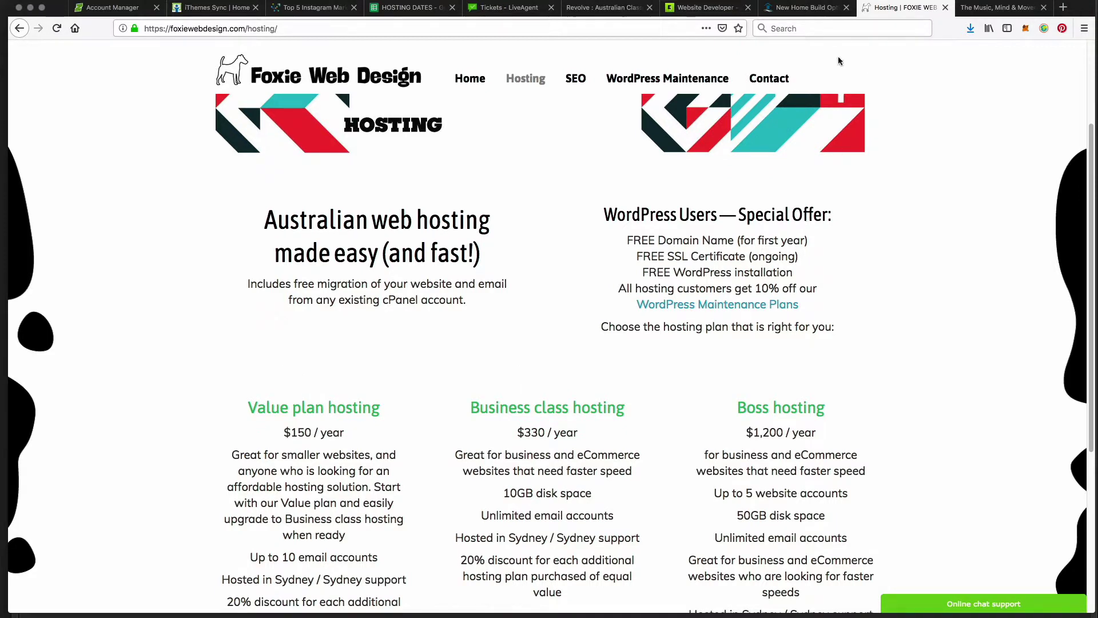
pyautogui.click(769, 78)
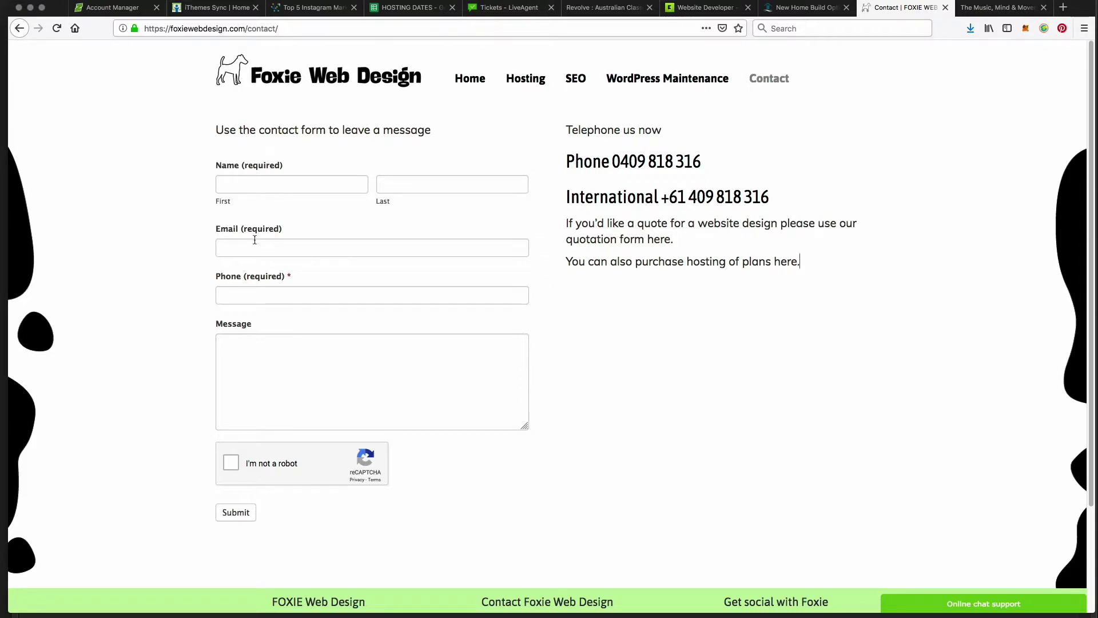
pyautogui.click(719, 472)
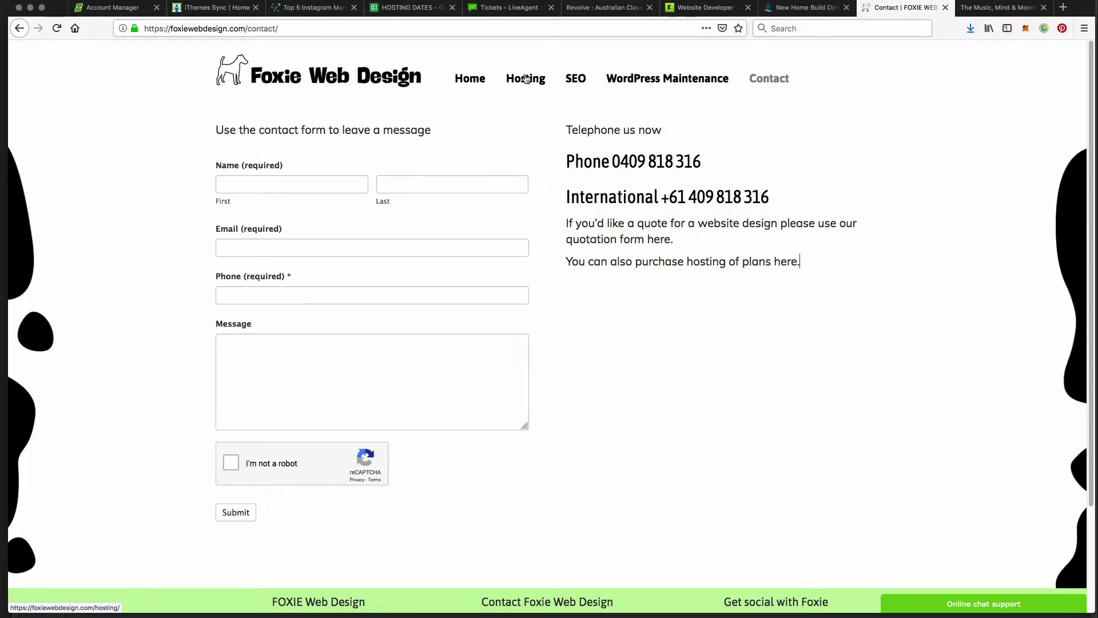
pyautogui.click(331, 27)
# Load design-kink.com, scroll through it, and switch back to the Music, Mind & Movement tab.
pyautogui.write('frd')
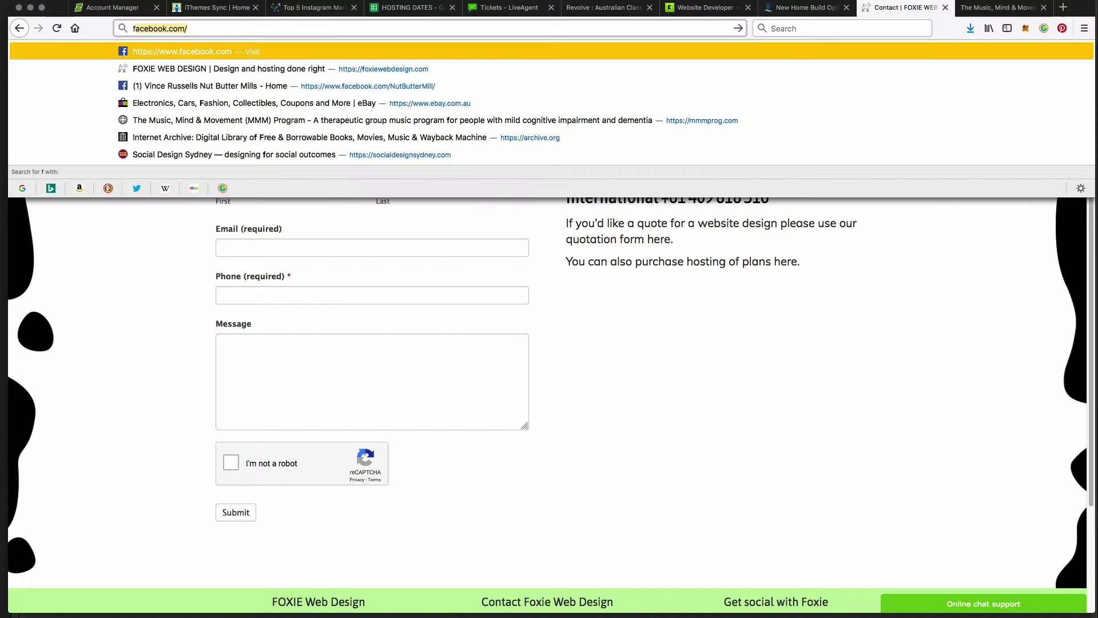
pyautogui.press('BackSpace')
pyautogui.press('BackSpace')
pyautogui.press('BackSpace')
pyautogui.write('design-kink.com')
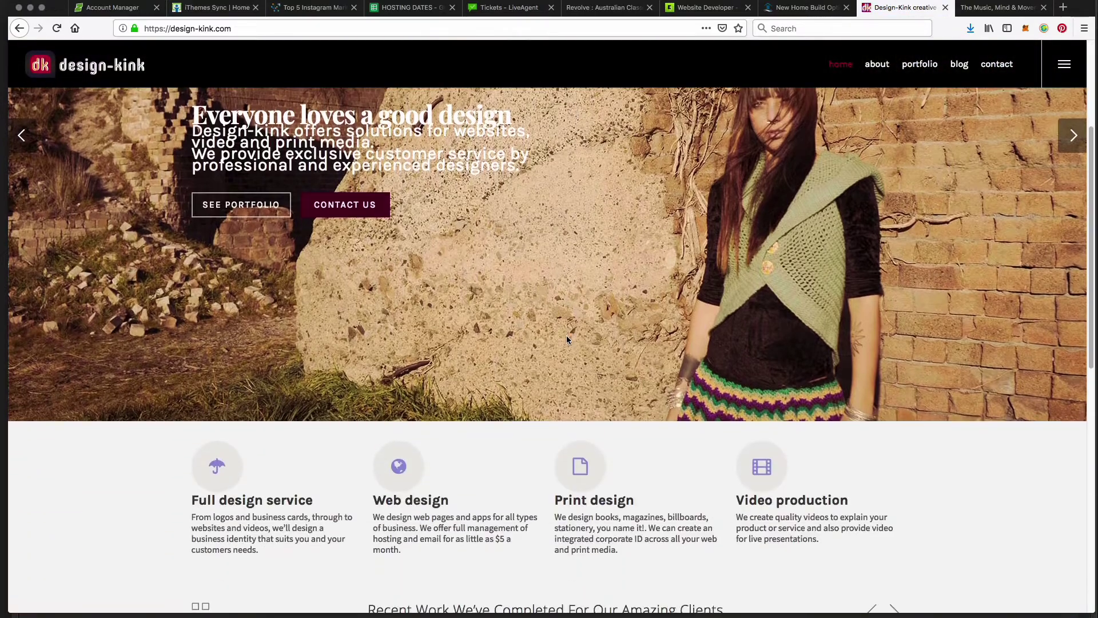
pyautogui.scroll(-5, 1024, 163)
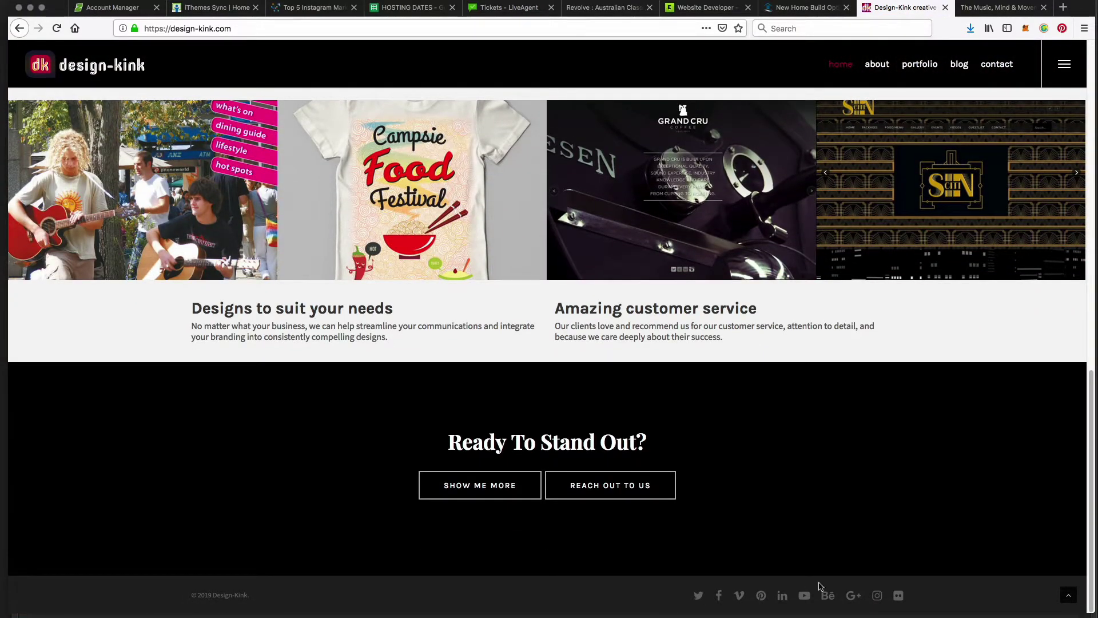
pyautogui.scroll(8, 635, 330)
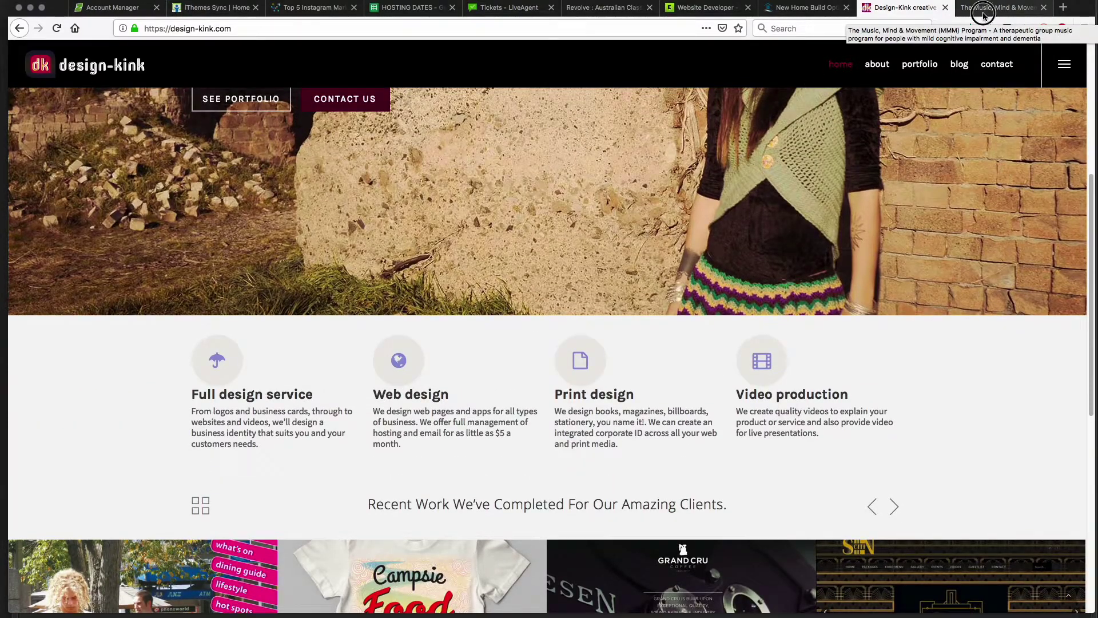
pyautogui.click(984, 8)
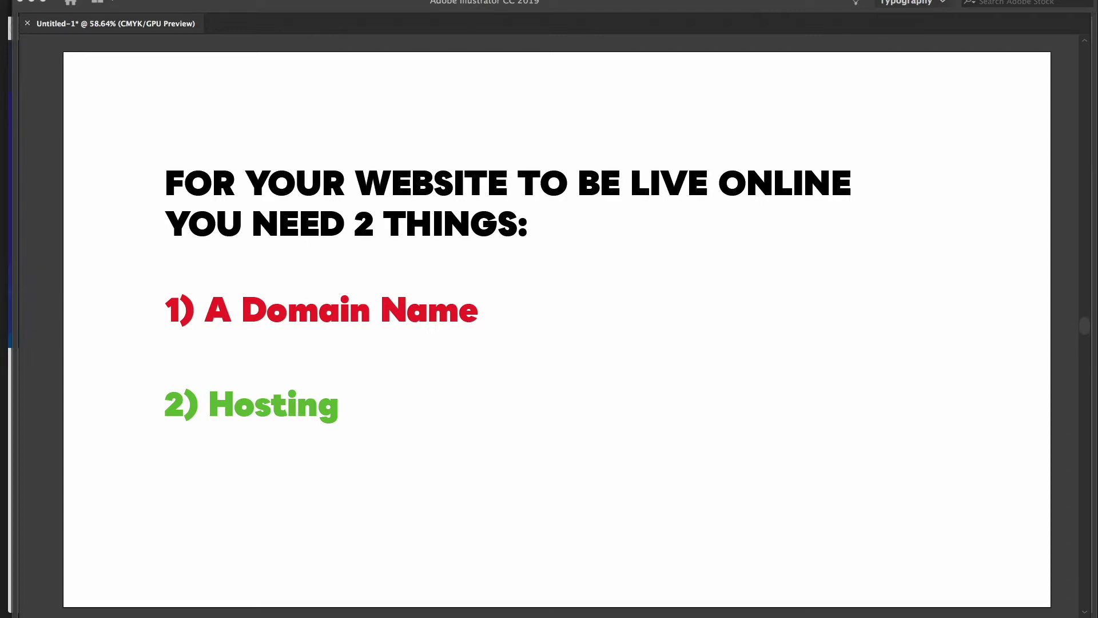
# Move the LVX password wallet to the upper left and scroll through its saved logins.
pyautogui.moveTo(159, 26); pyautogui.dragTo(306, 85)
pyautogui.scroll(-15, 268, 369)
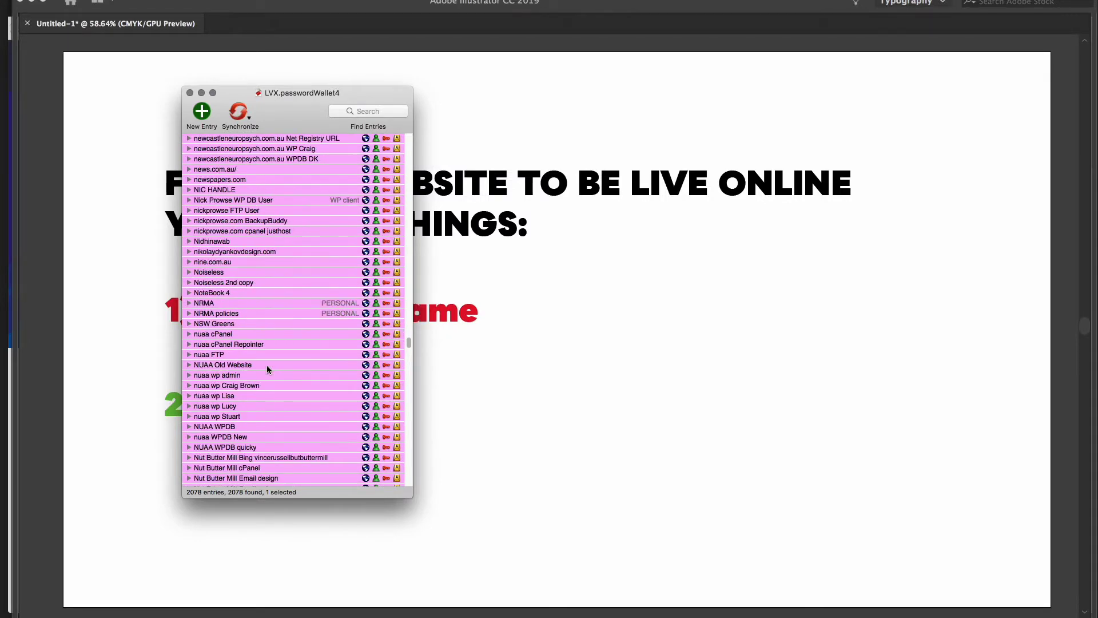
pyautogui.scroll(-10, 268, 371)
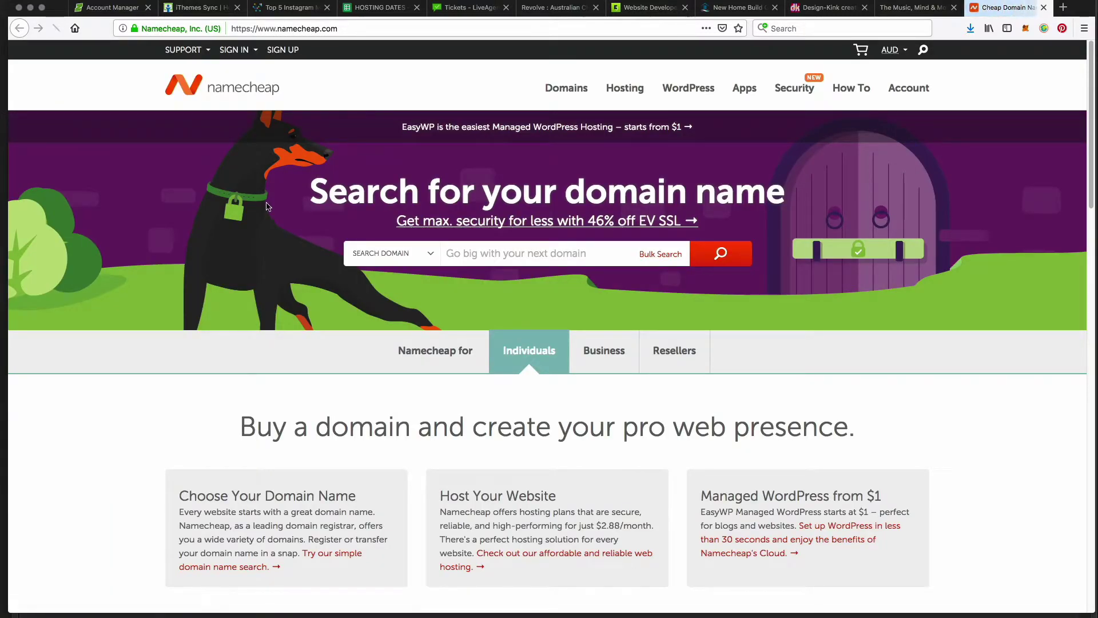
# Open the Namecheap sign-in form, then close the Namecheap tab to return to mmmprog.com.
pyautogui.click(234, 50)
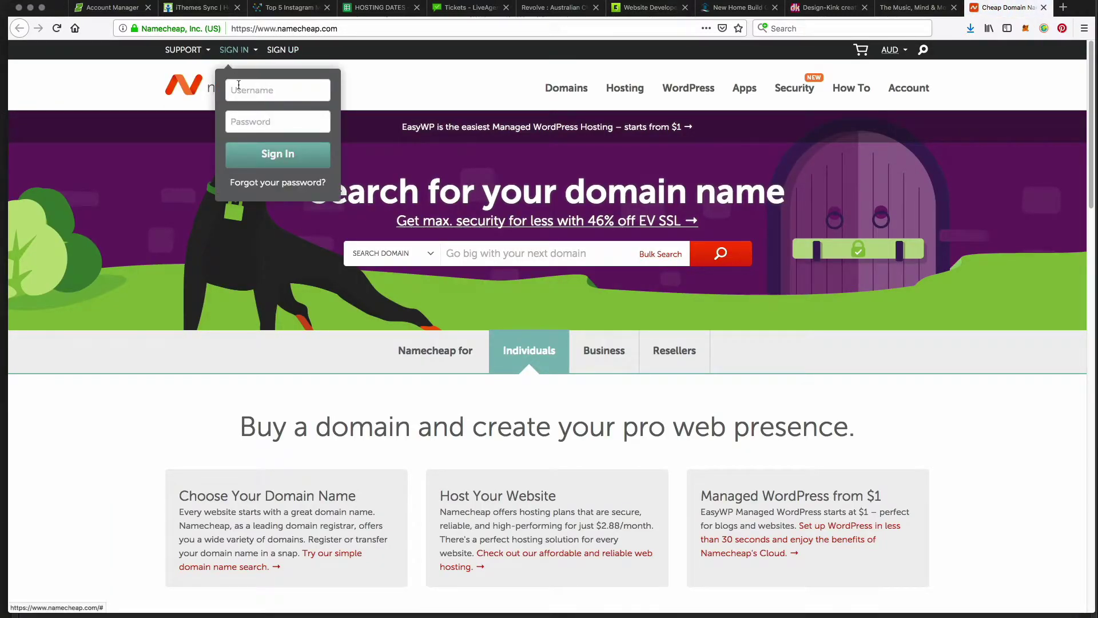
pyautogui.click(990, 8)
pyautogui.press('super+w')
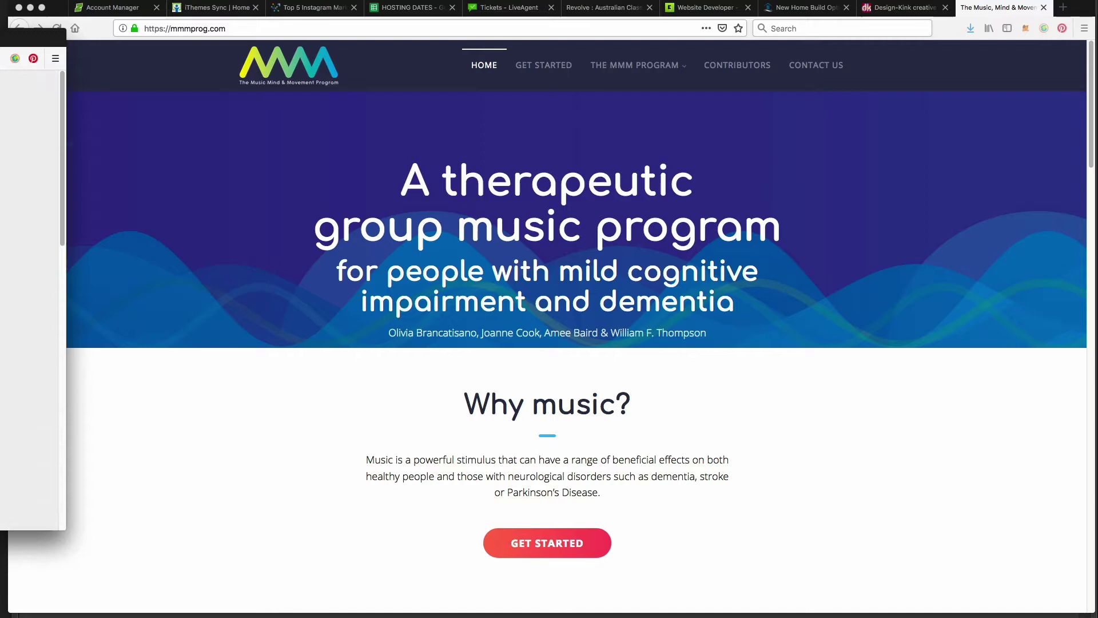
# Drag the Namecheap window into view, showing its Authorize Login verification page.
pyautogui.moveTo(22, 28); pyautogui.dragTo(333, 13)
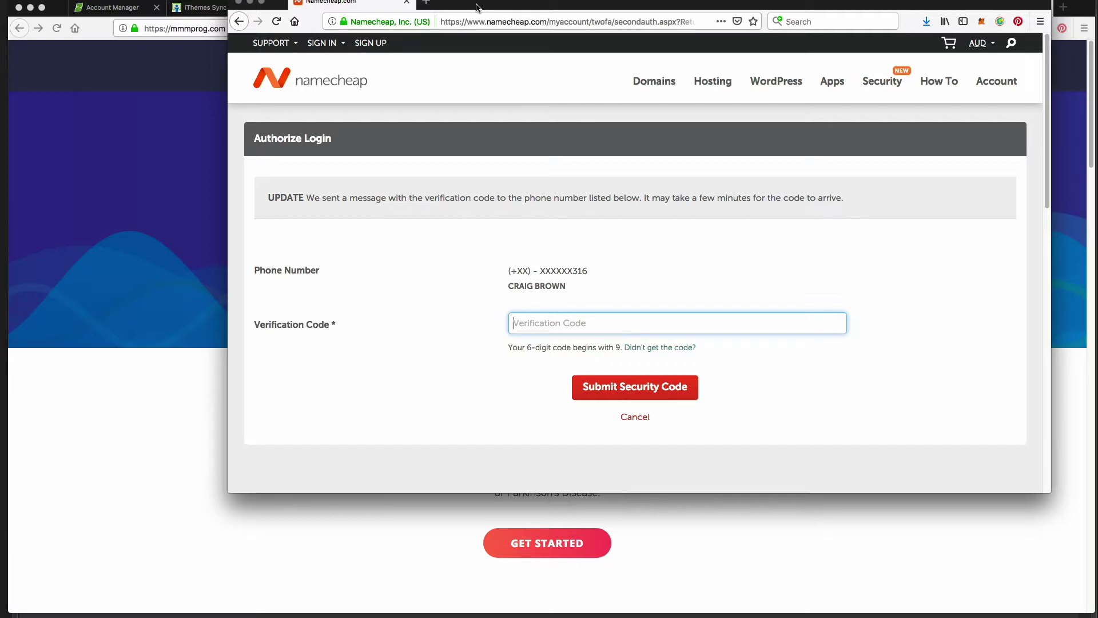
# Move the Namecheap window aside to reveal the mmmprog.com homepage.
pyautogui.moveTo(476, 7); pyautogui.dragTo(0, 206)
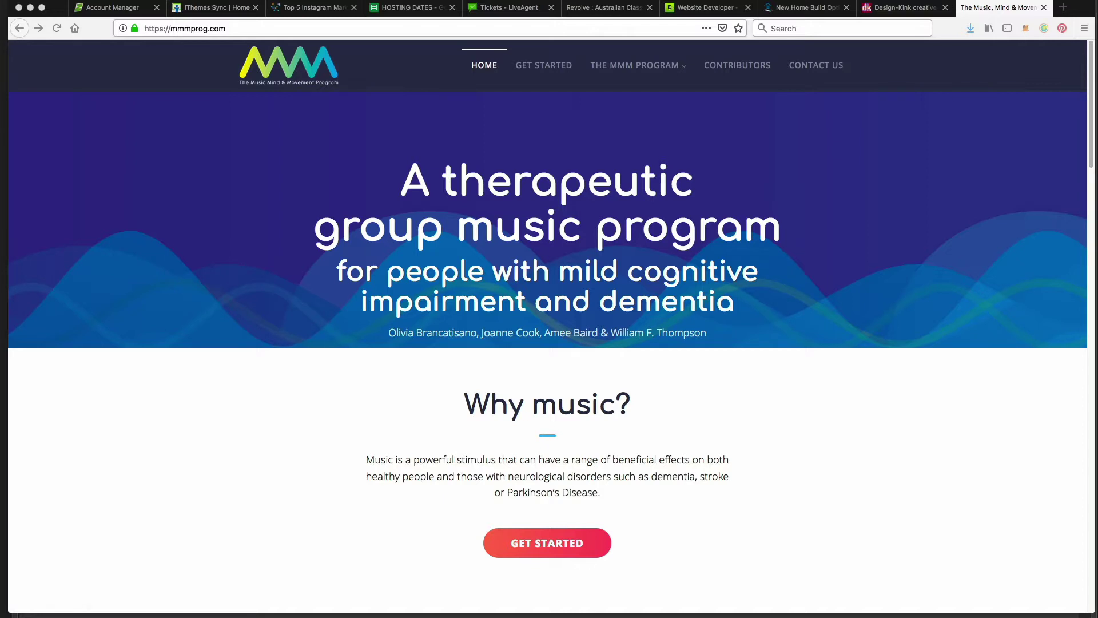
# Bring up the Namecheap dashboard and manage mmmprog.com to show nameservers ns1–ns3.hosting-service.net.au.
pyautogui.moveTo(547, 9); pyautogui.dragTo(946, 11)
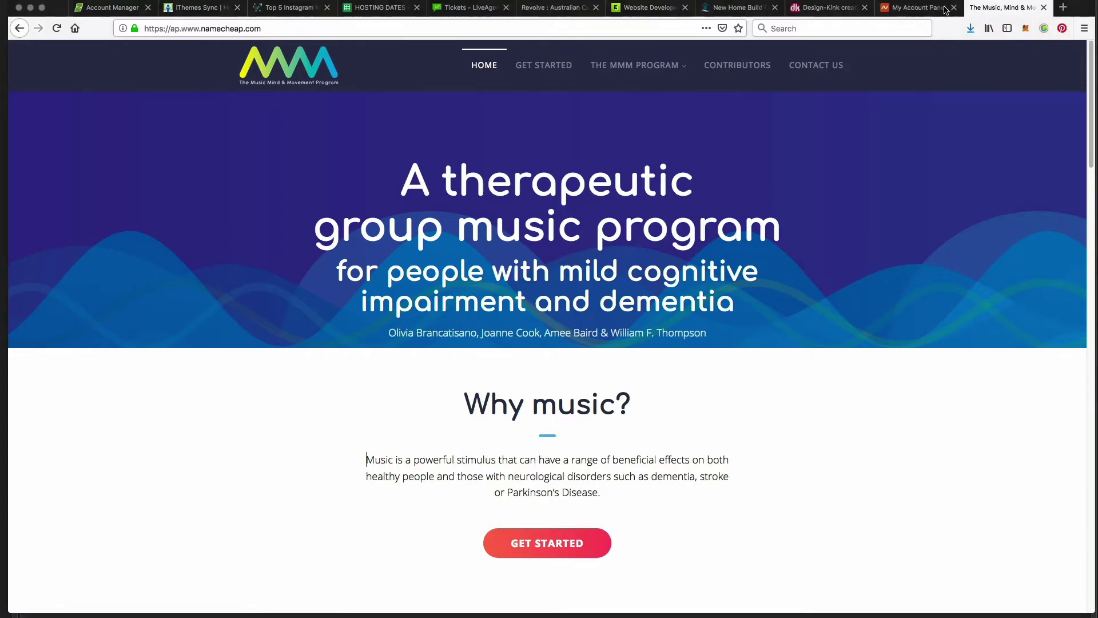
pyautogui.click(945, 10)
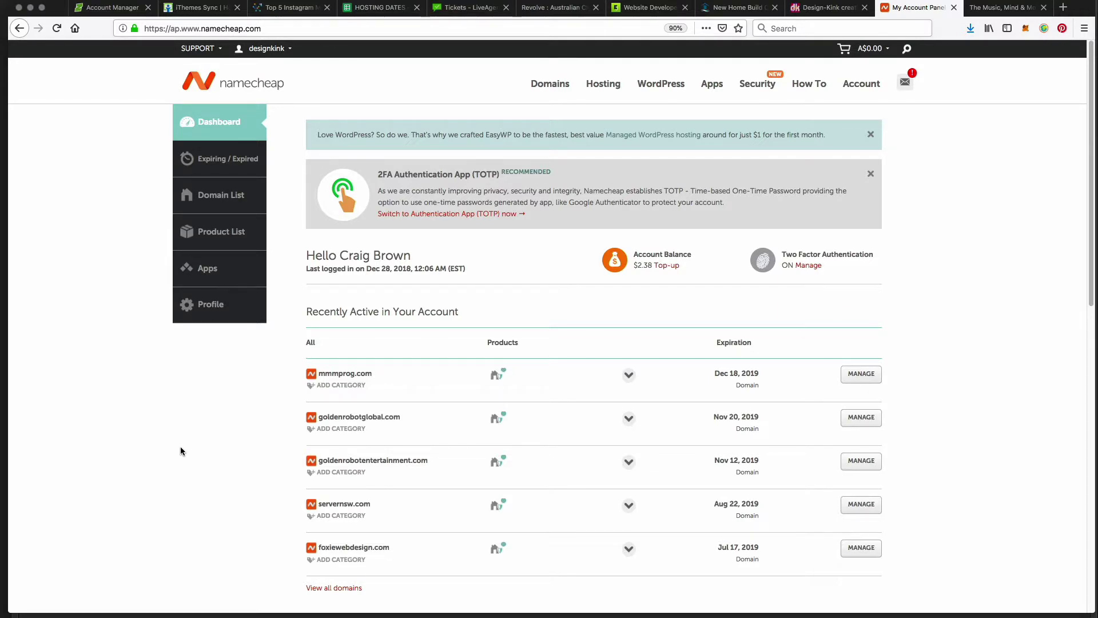
pyautogui.scroll(-3, 181, 449)
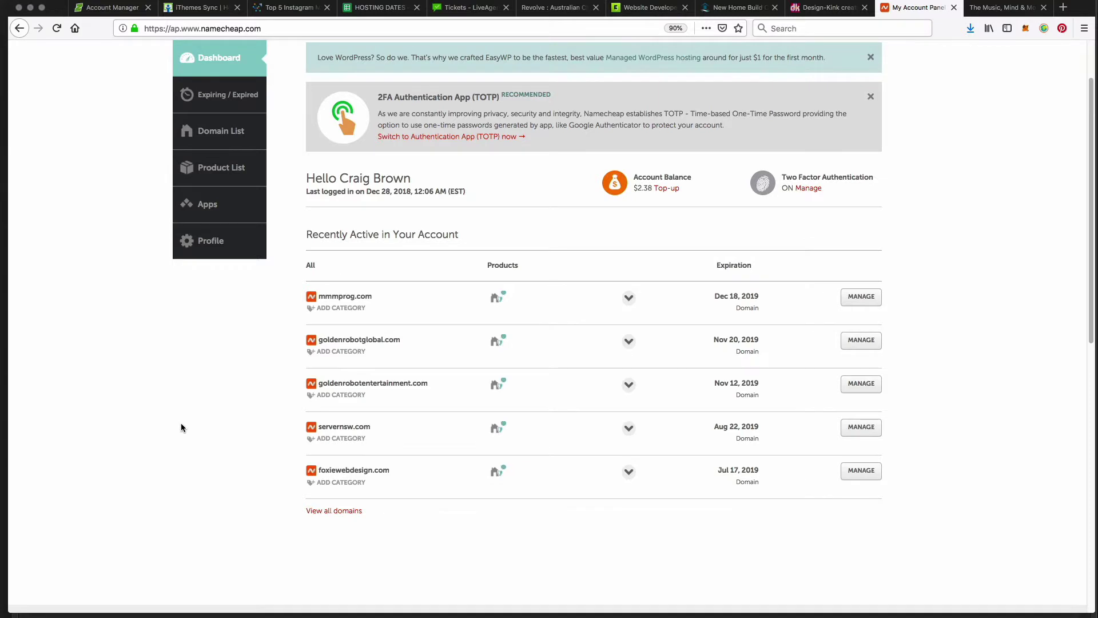
pyautogui.scroll(3, 180, 424)
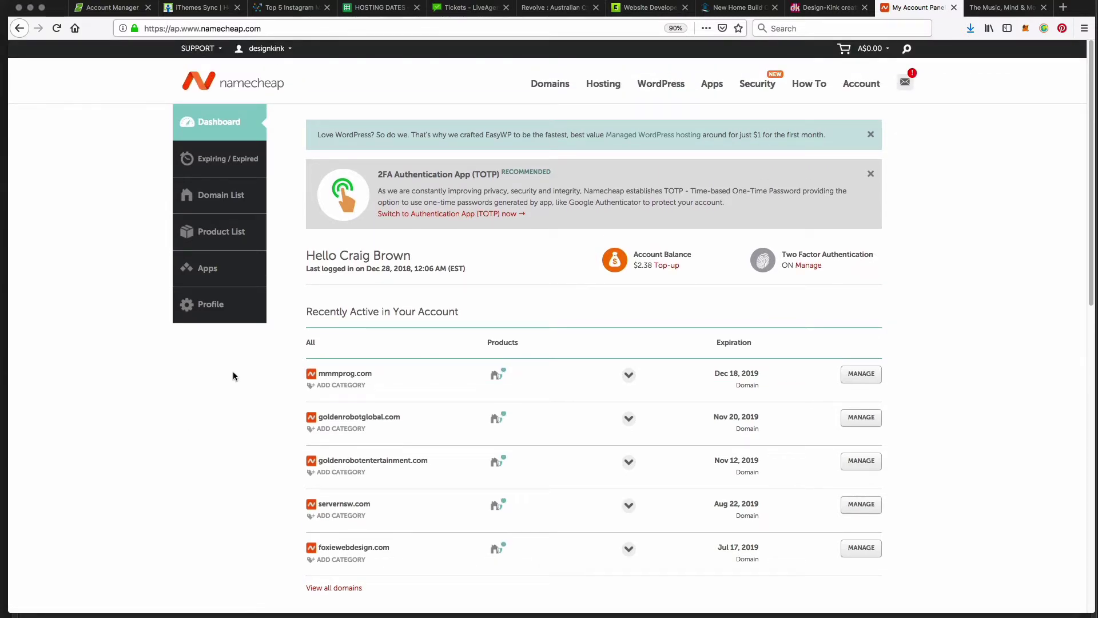
pyautogui.click(851, 372)
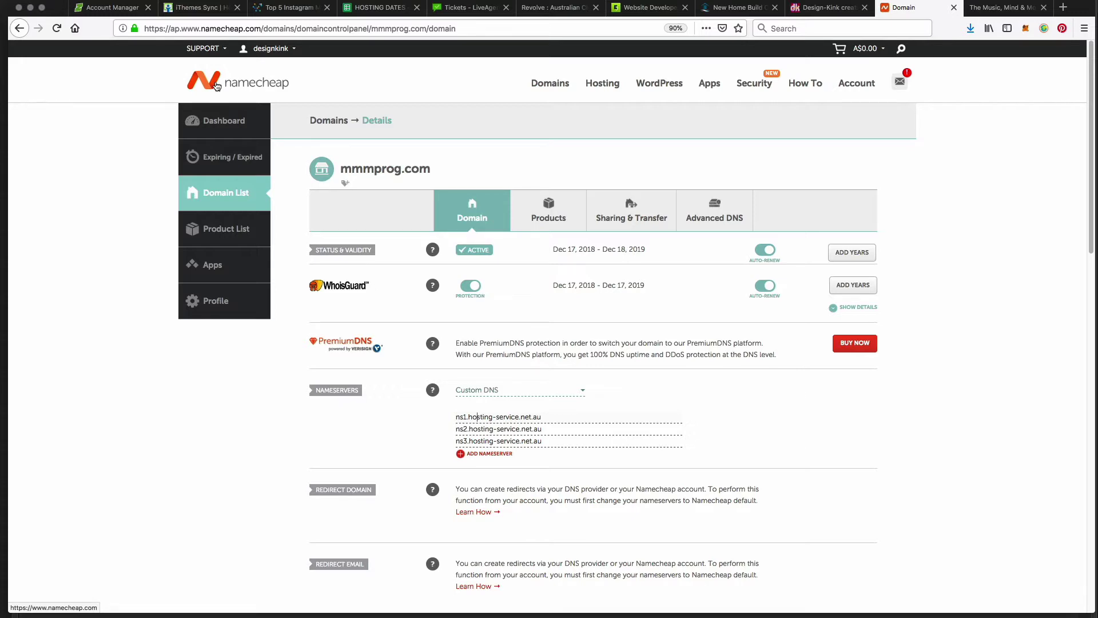
# Put the cursor in the first nameserver field, then reload the mmmprog.com site with Cmd+R.
pyautogui.click(480, 417)
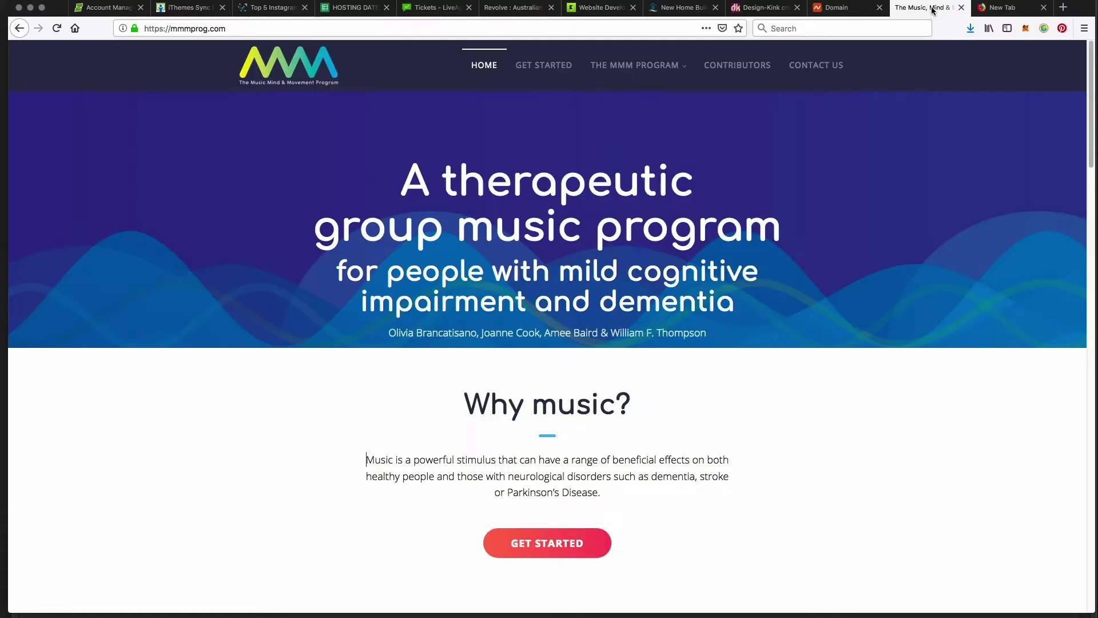
pyautogui.press('super+r')
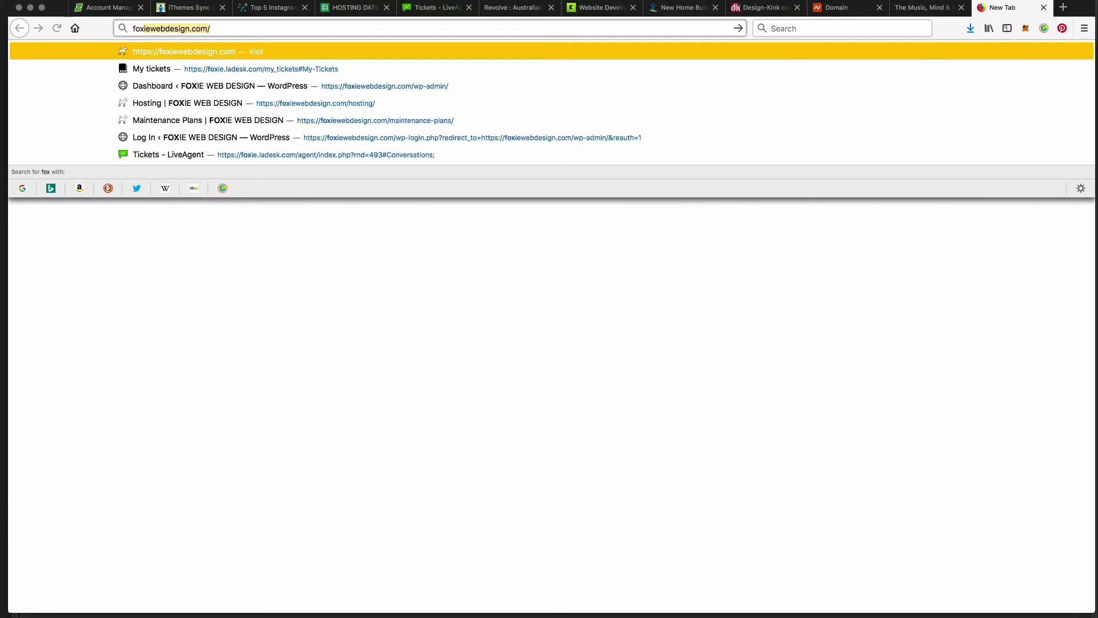
# Load foxiewebdesign.com and browse its Hosting plans page.
pyautogui.press('Return')
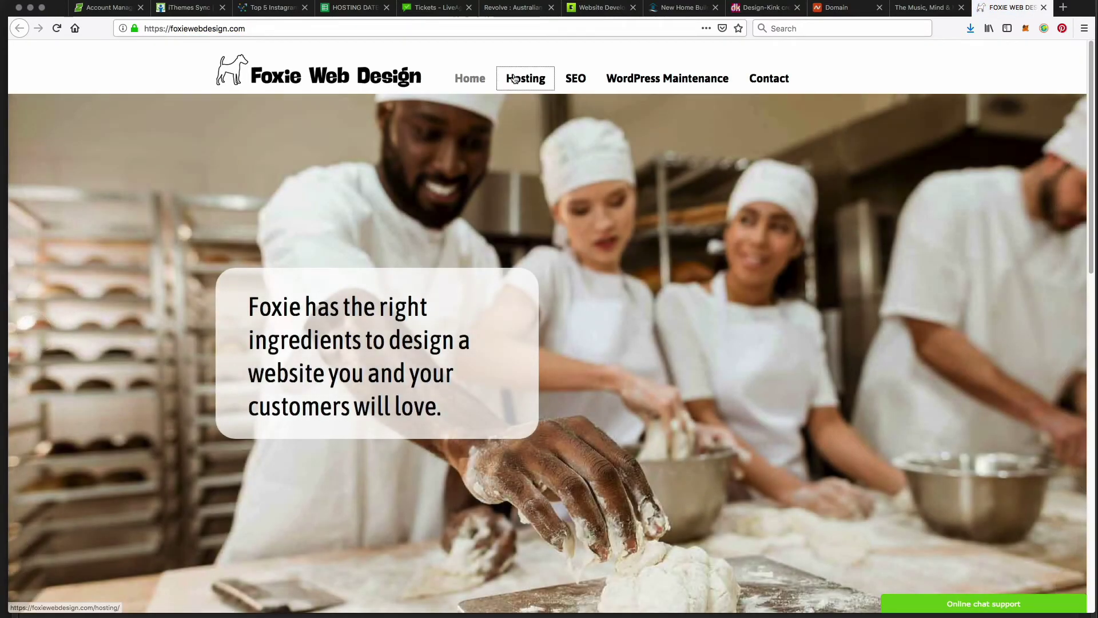
pyautogui.click(514, 79)
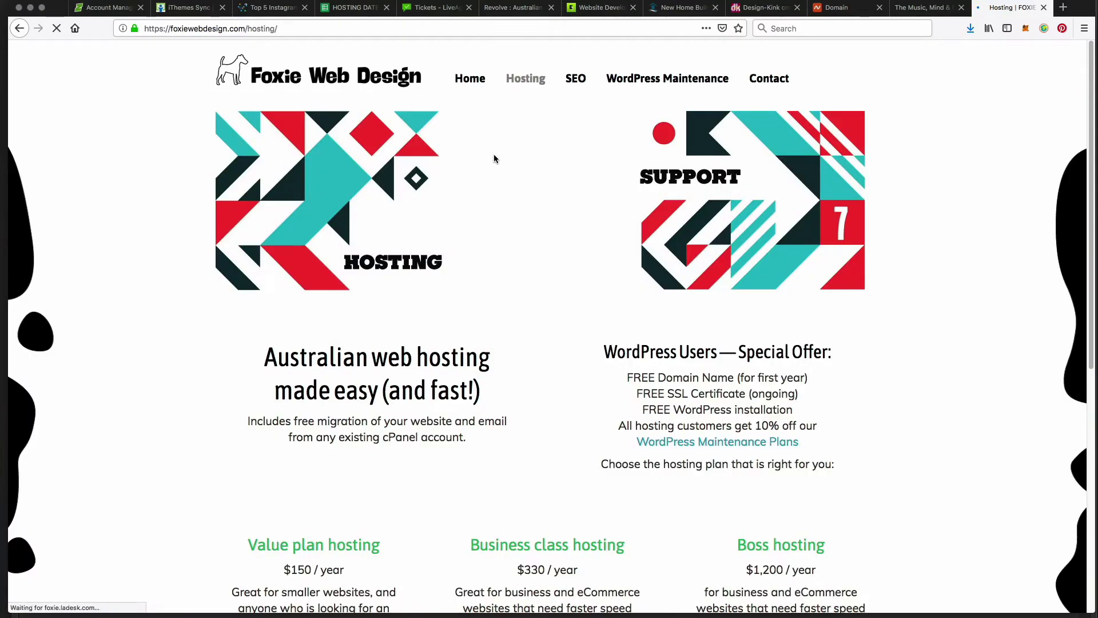
pyautogui.scroll(-5, 618, 391)
pyautogui.scroll(-3, 618, 391)
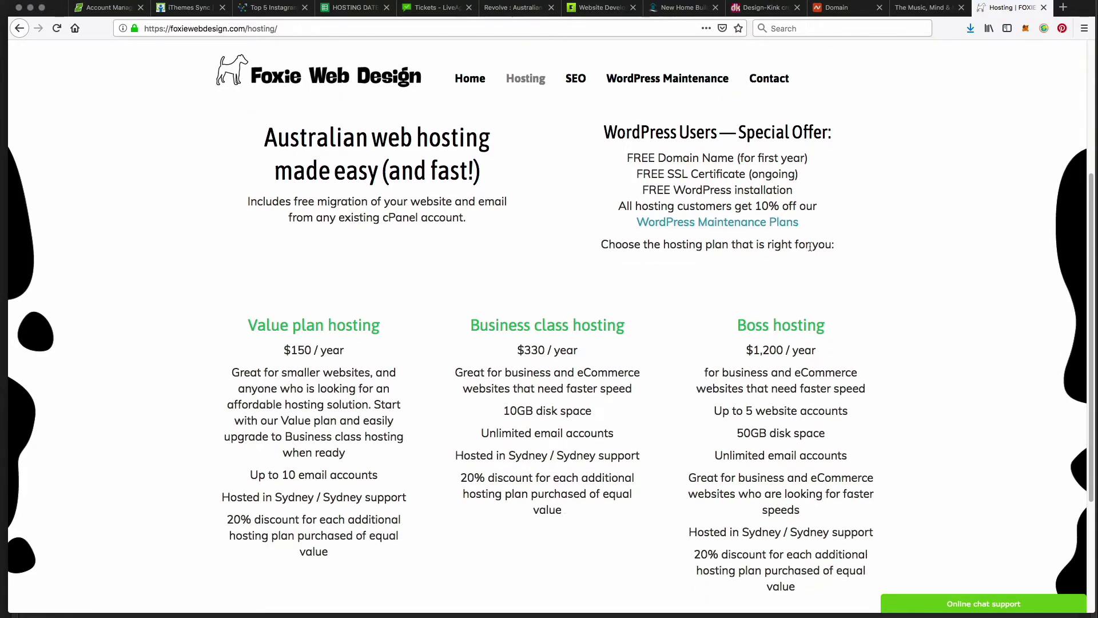
pyautogui.scroll(8, 730, 232)
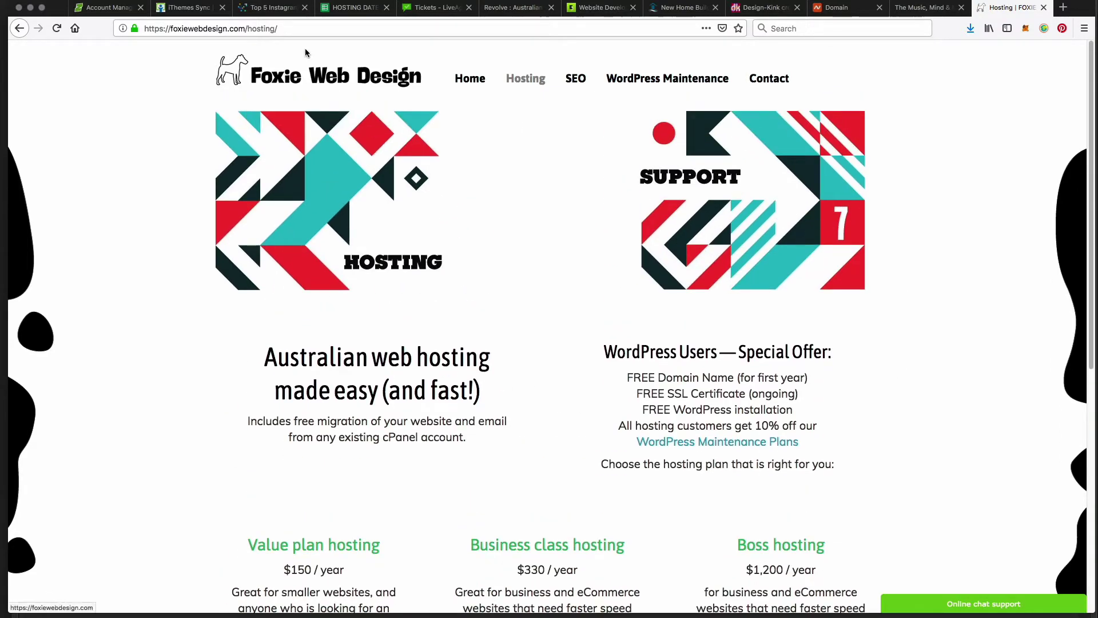
# Paste sydneyloungespecialist.com.au into the address bar and load the Sydney Lounge Specialist site.
pyautogui.click(296, 31)
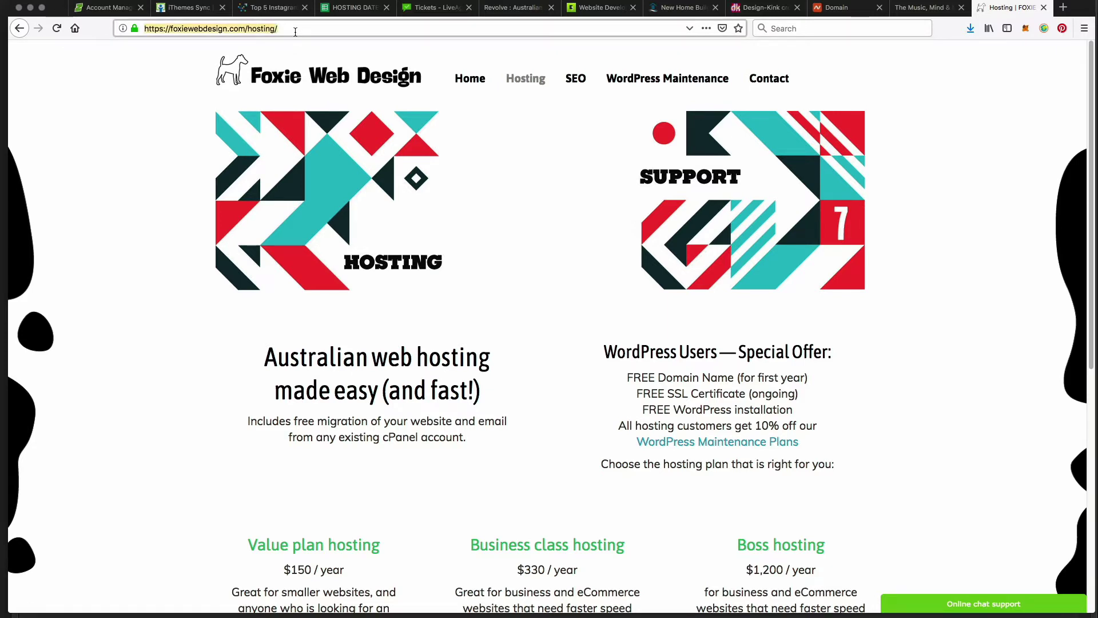
pyautogui.write('https://www.sydneyloungespecialist.com.au')
pyautogui.press('Return')
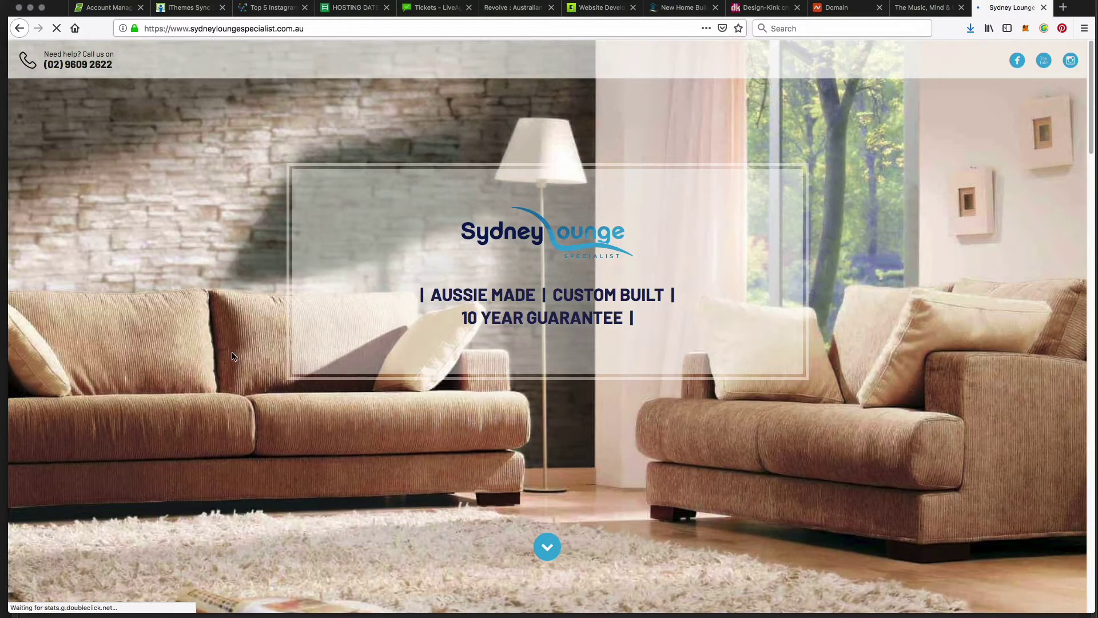
# Go to Our Range, open the Chaise Lounge range page, and briefly select its web address.
pyautogui.click(554, 547)
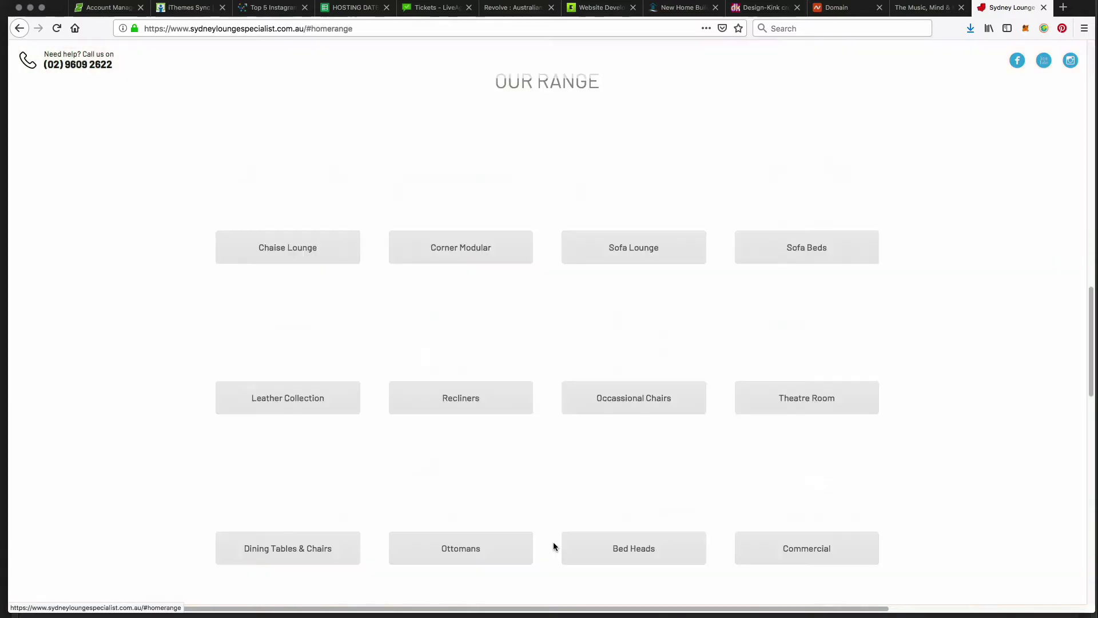
pyautogui.click(305, 251)
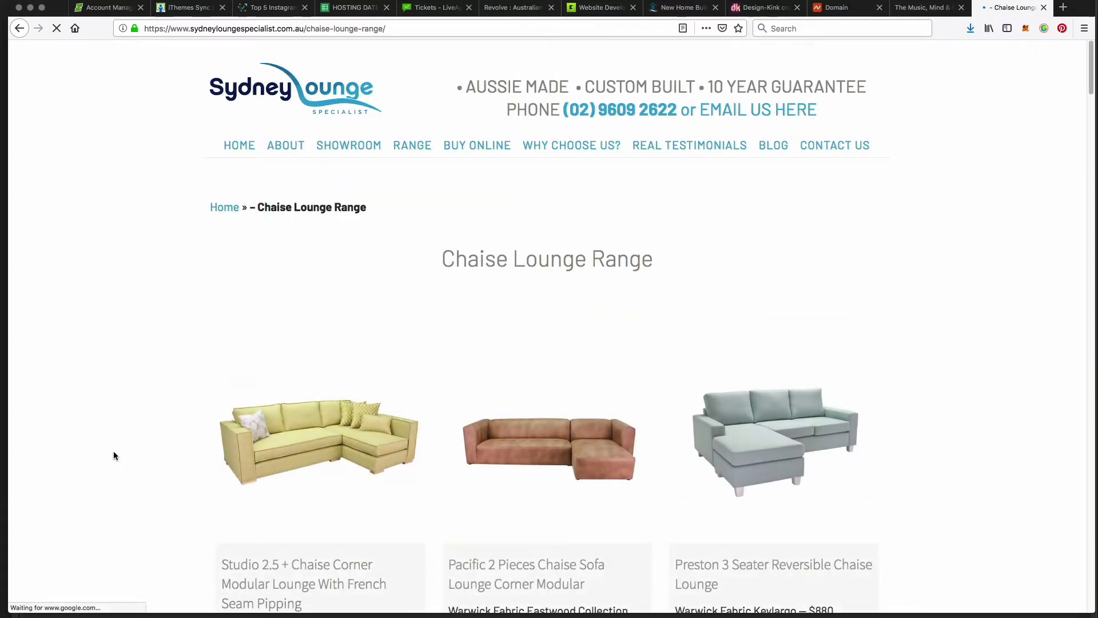
pyautogui.scroll(-3, 146, 381)
pyautogui.scroll(3, 103, 366)
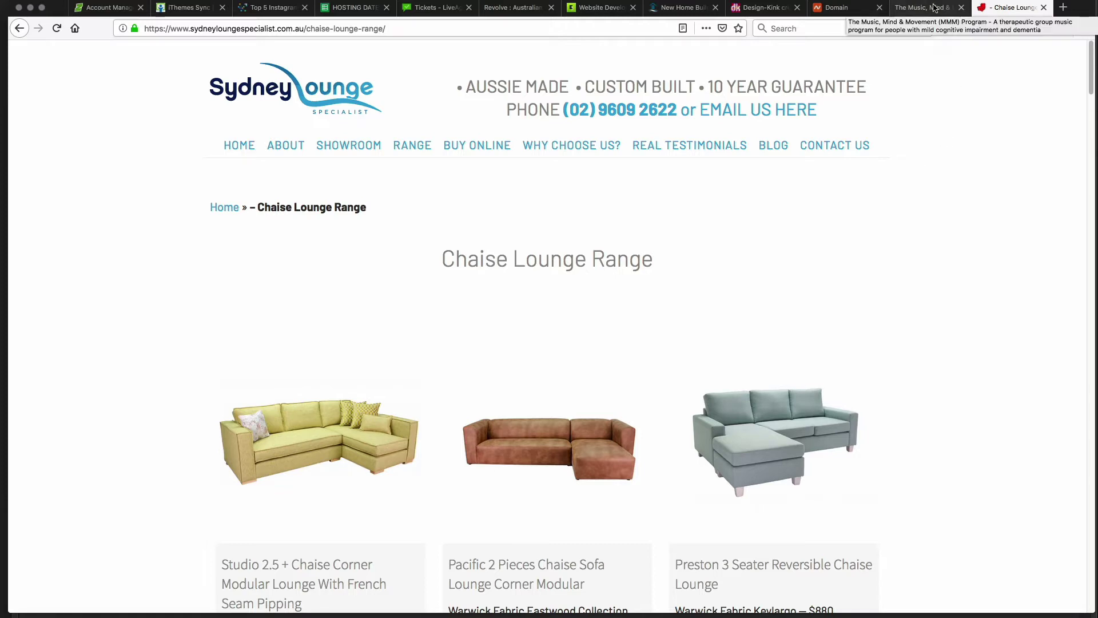
pyautogui.click(456, 29)
pyautogui.press('super+a')
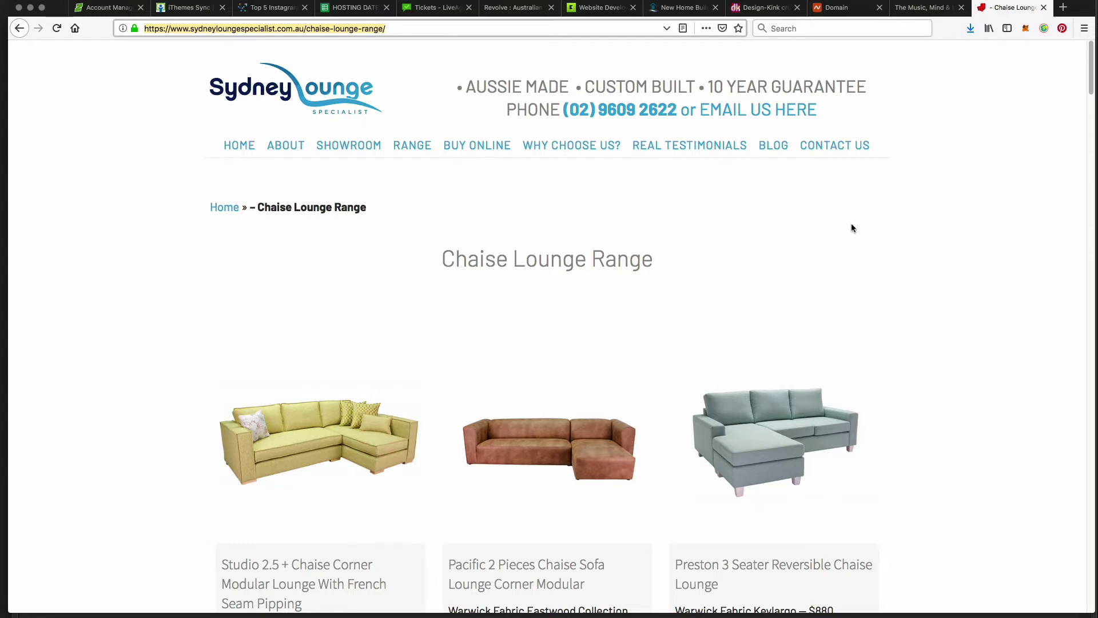
pyautogui.click(983, 209)
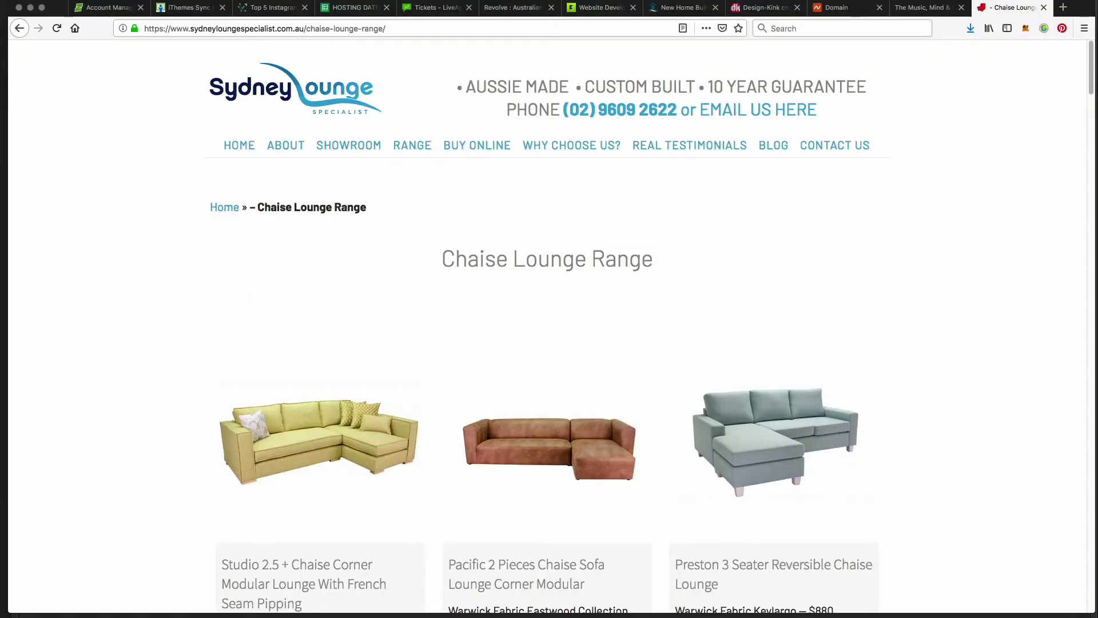
# Review the mmmprog.com nameserver details and Namecheap Dashboard, then return to the Chaise Lounge Range tab.
pyautogui.click(840, 8)
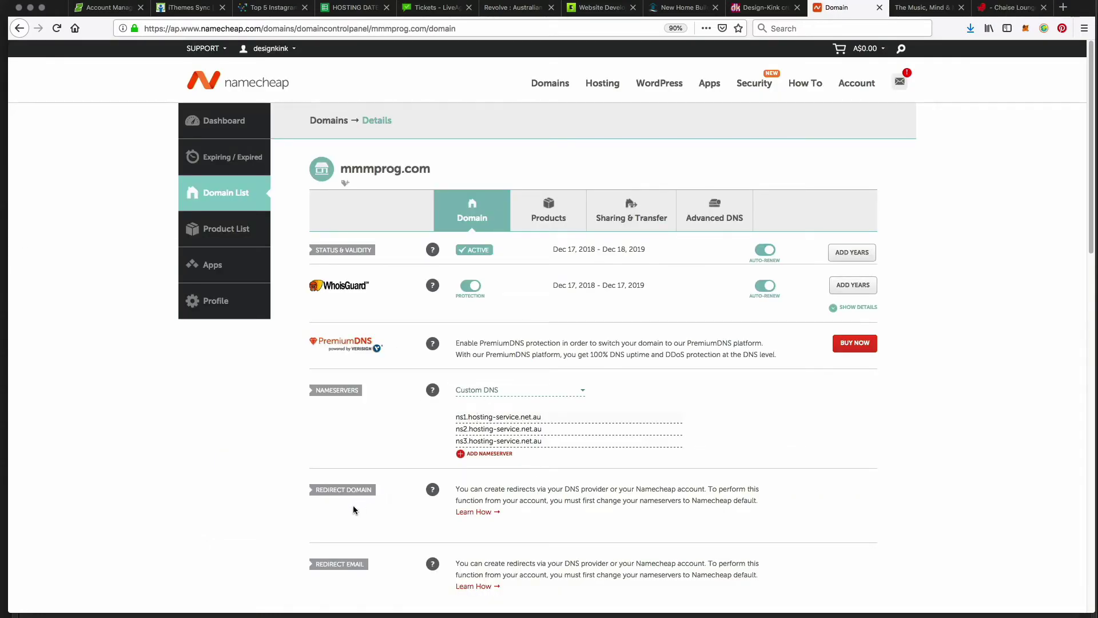
pyautogui.scroll(-2, 239, 532)
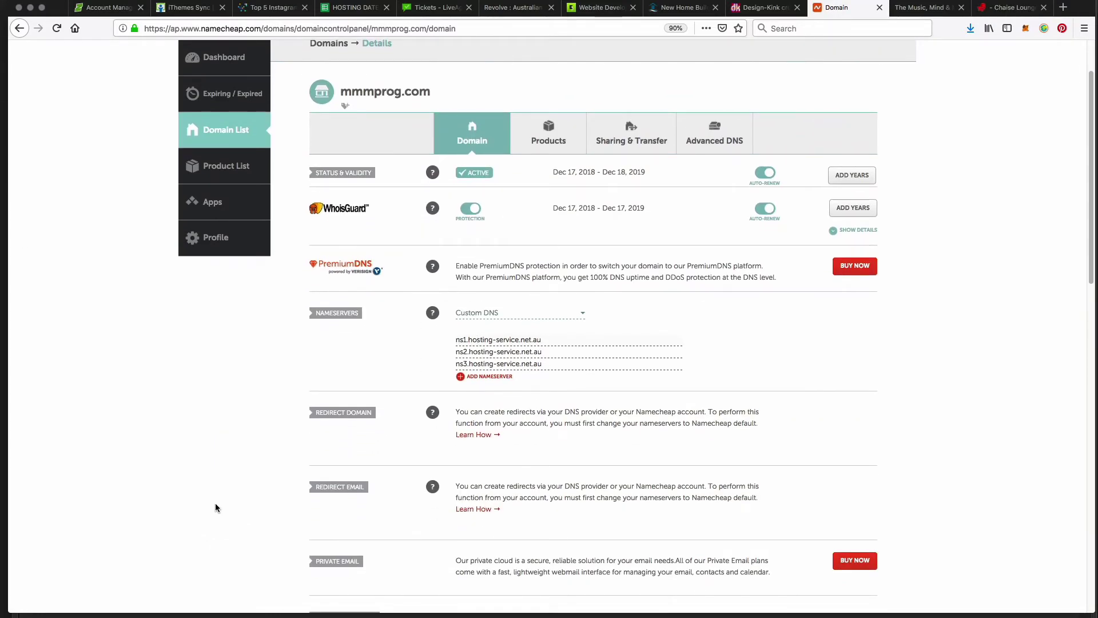
pyautogui.click(218, 70)
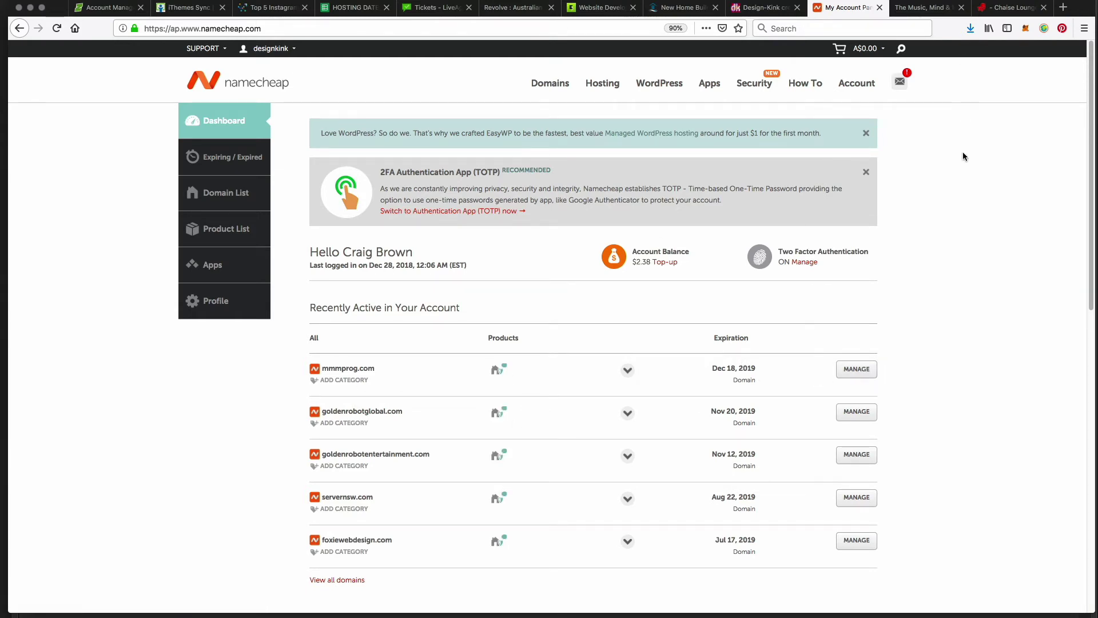
pyautogui.click(1015, 8)
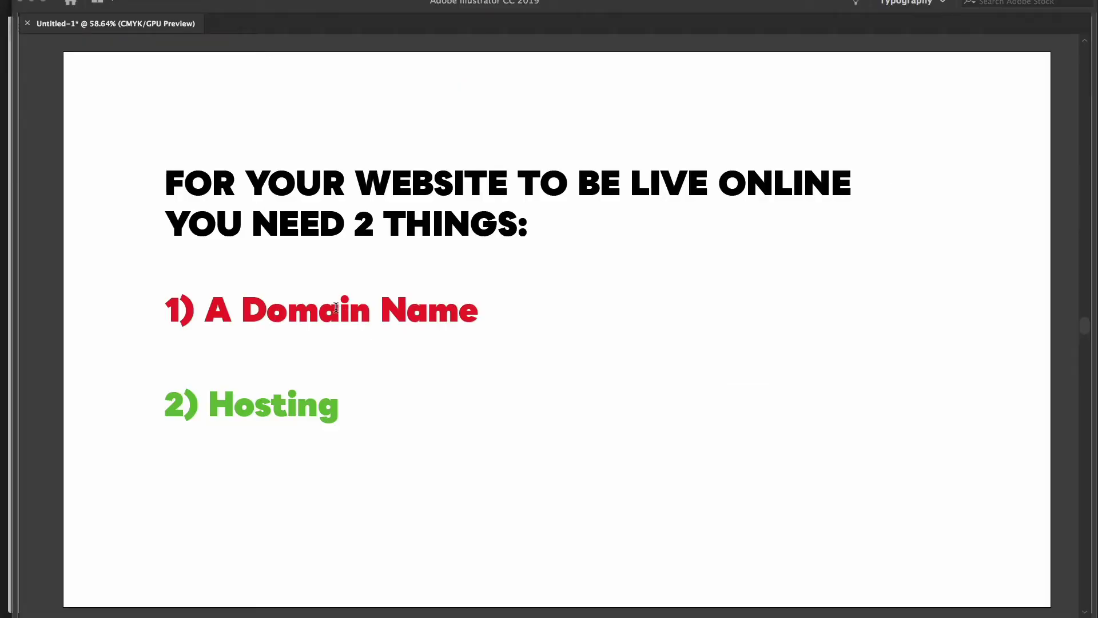
pyautogui.tripleClick(336, 307)
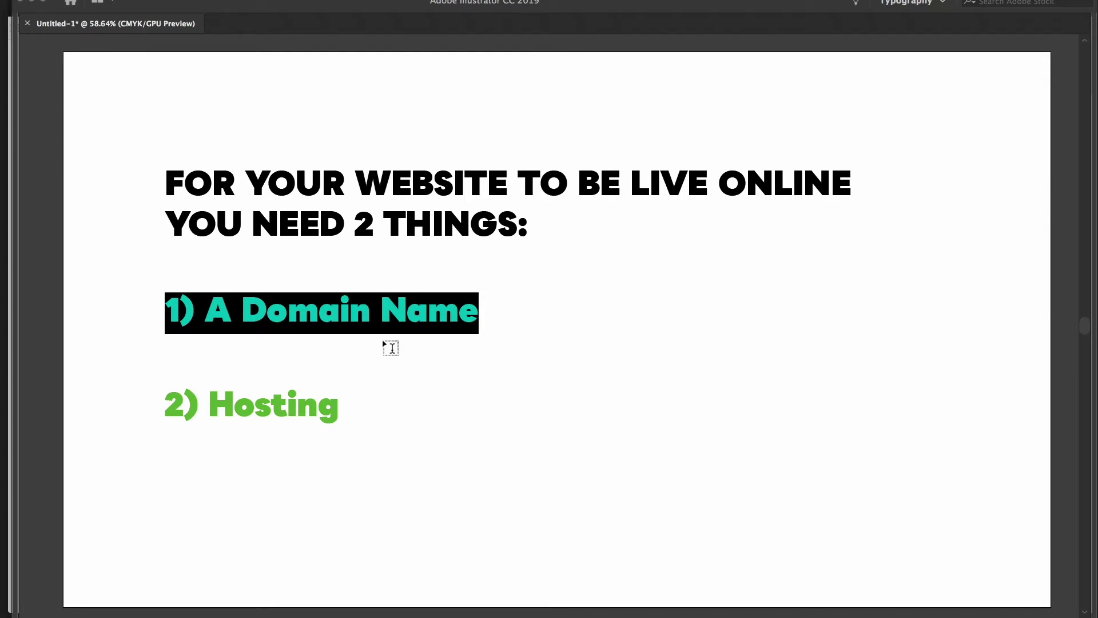
pyautogui.tripleClick(269, 399)
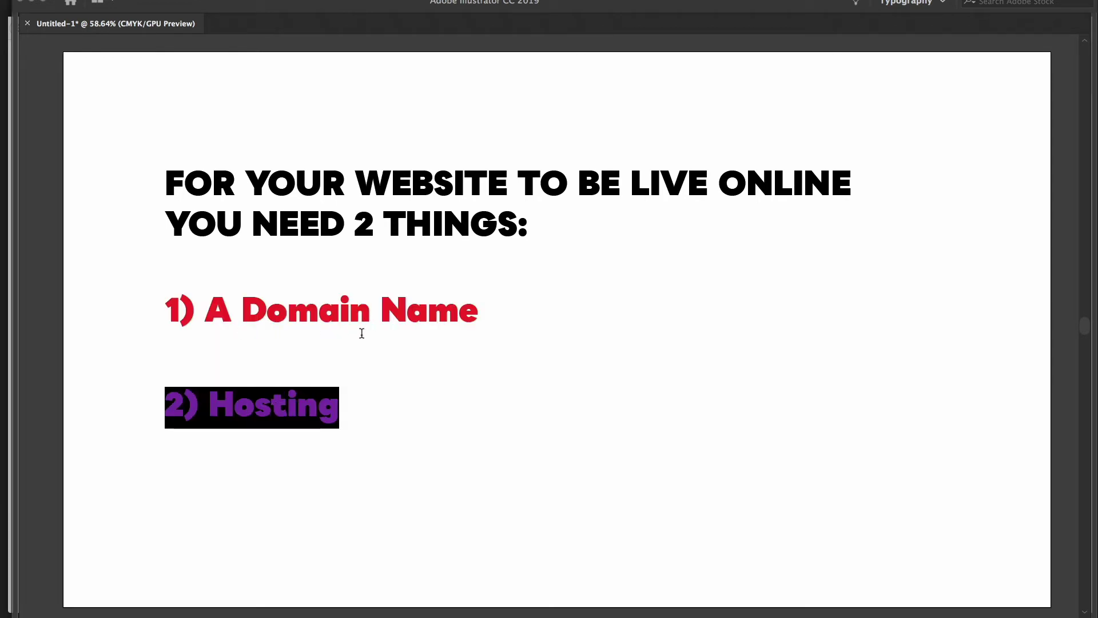
pyautogui.tripleClick(277, 409)
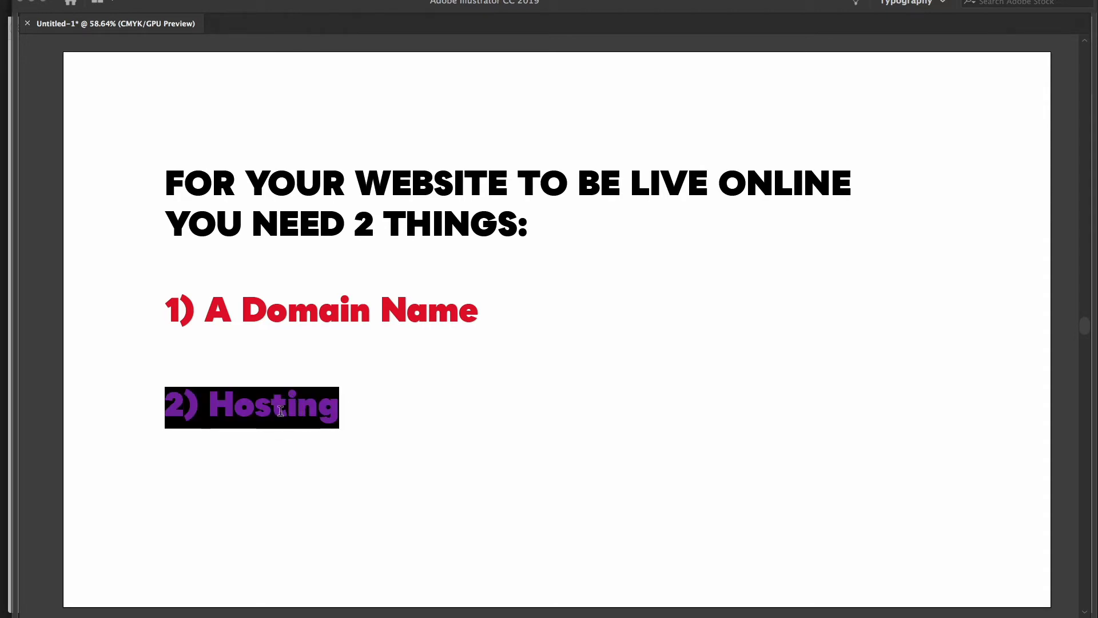
pyautogui.click(312, 499)
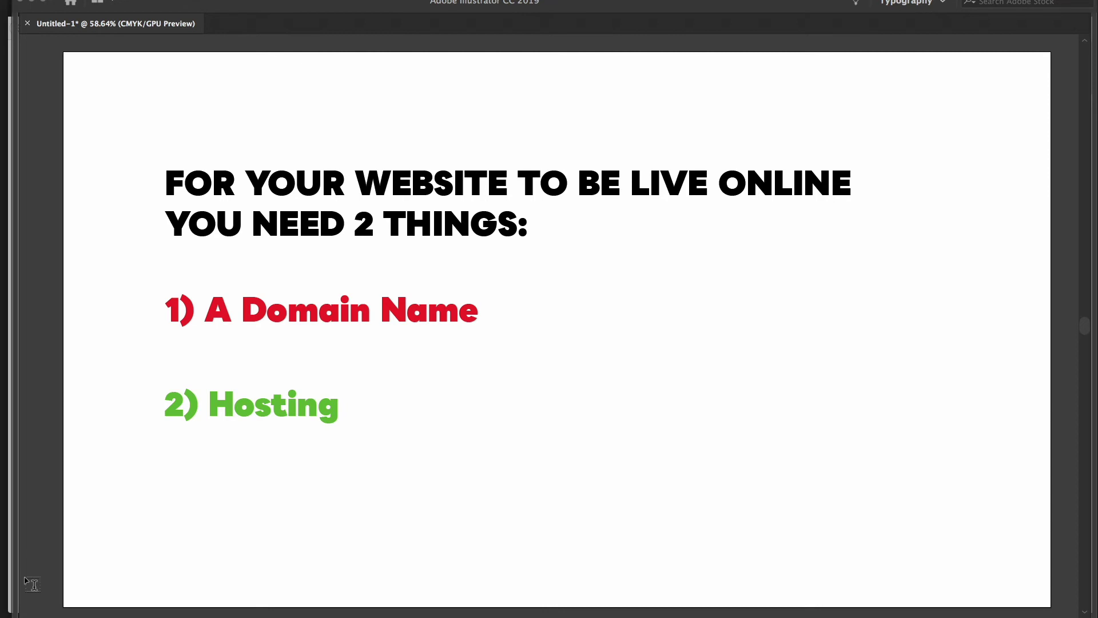
pyautogui.tripleClick(229, 412)
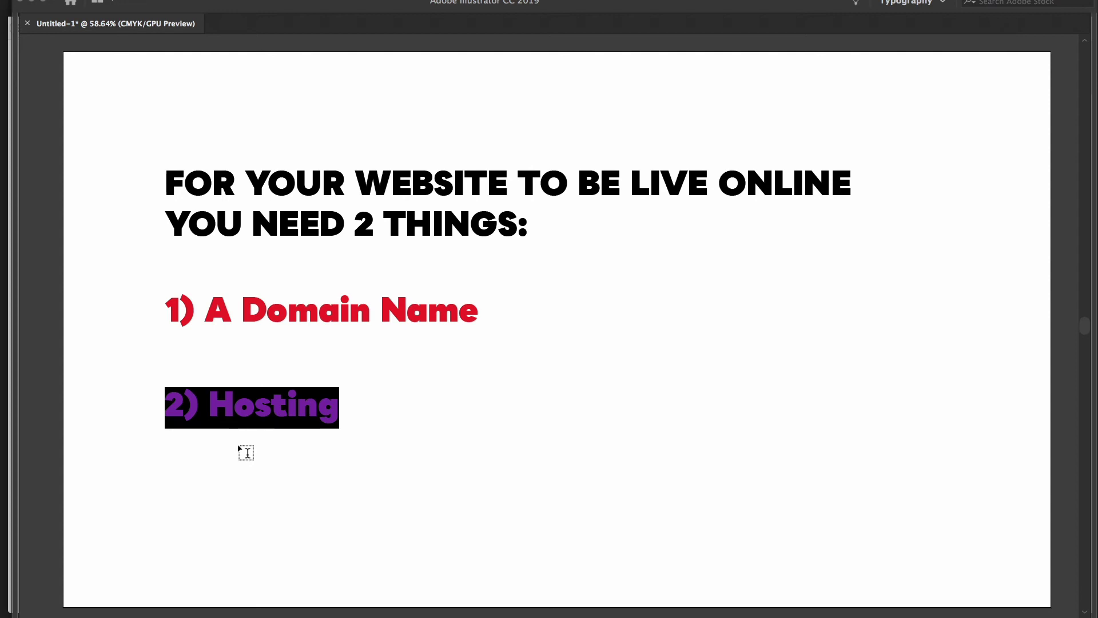
pyautogui.click(239, 467)
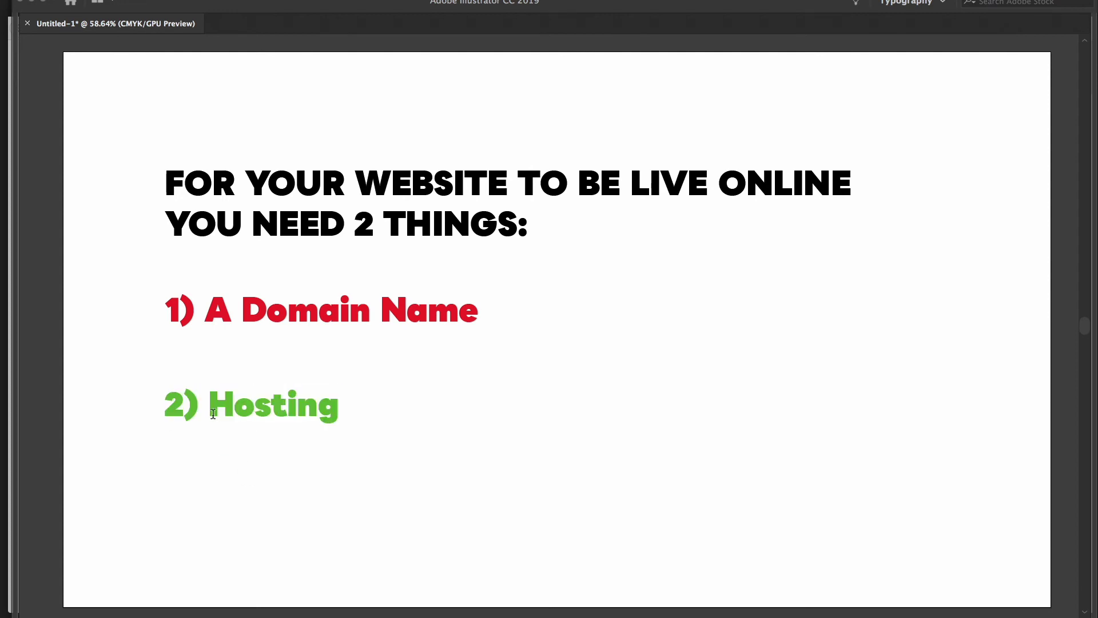